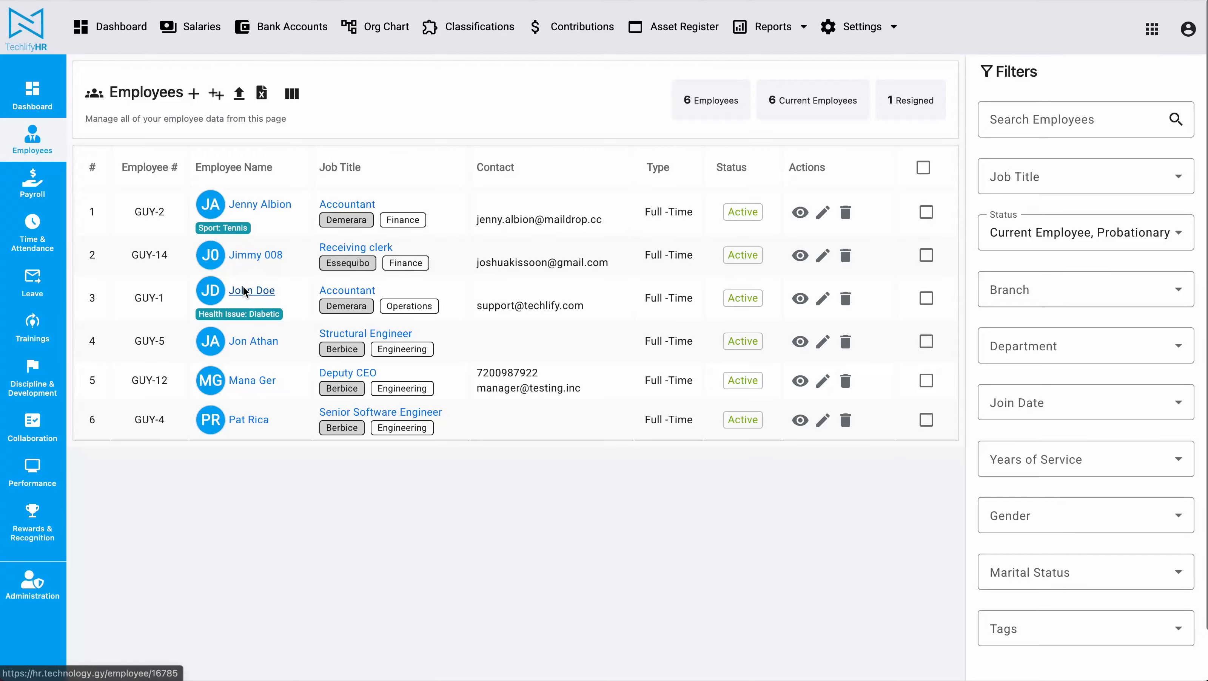
click(243, 289)
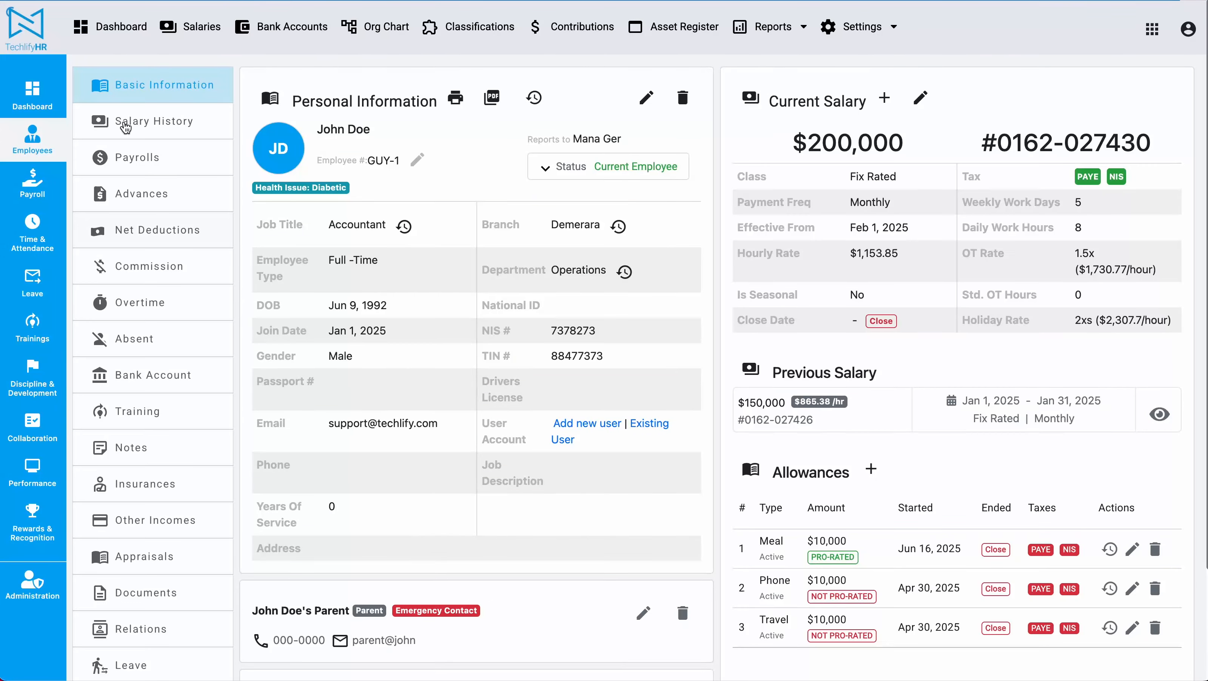
click(29, 137)
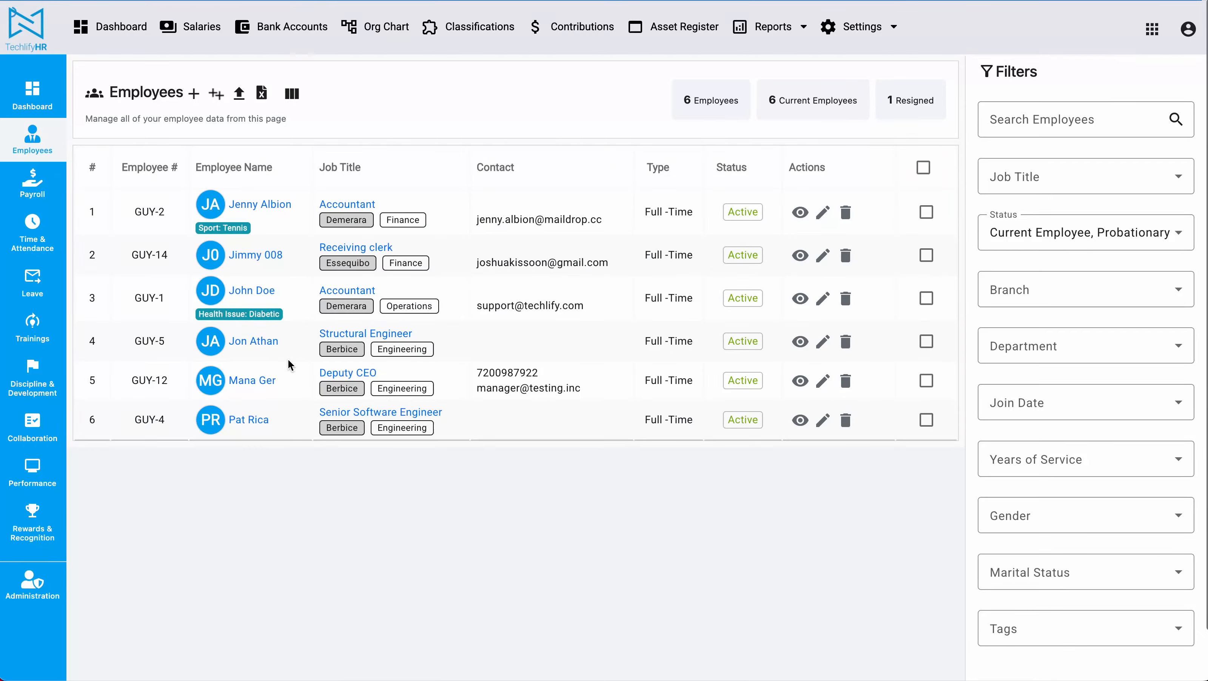
click(250, 341)
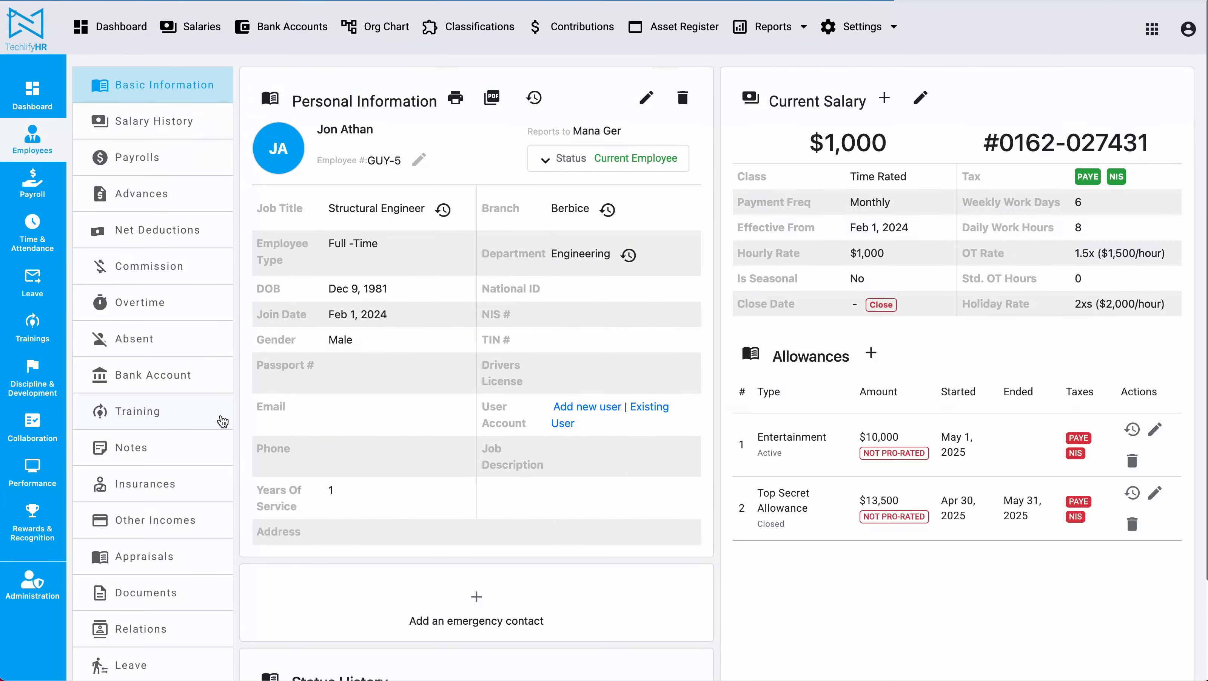
Step: Start a new bank account for this employee and choose Scotia Bank
click(187, 388)
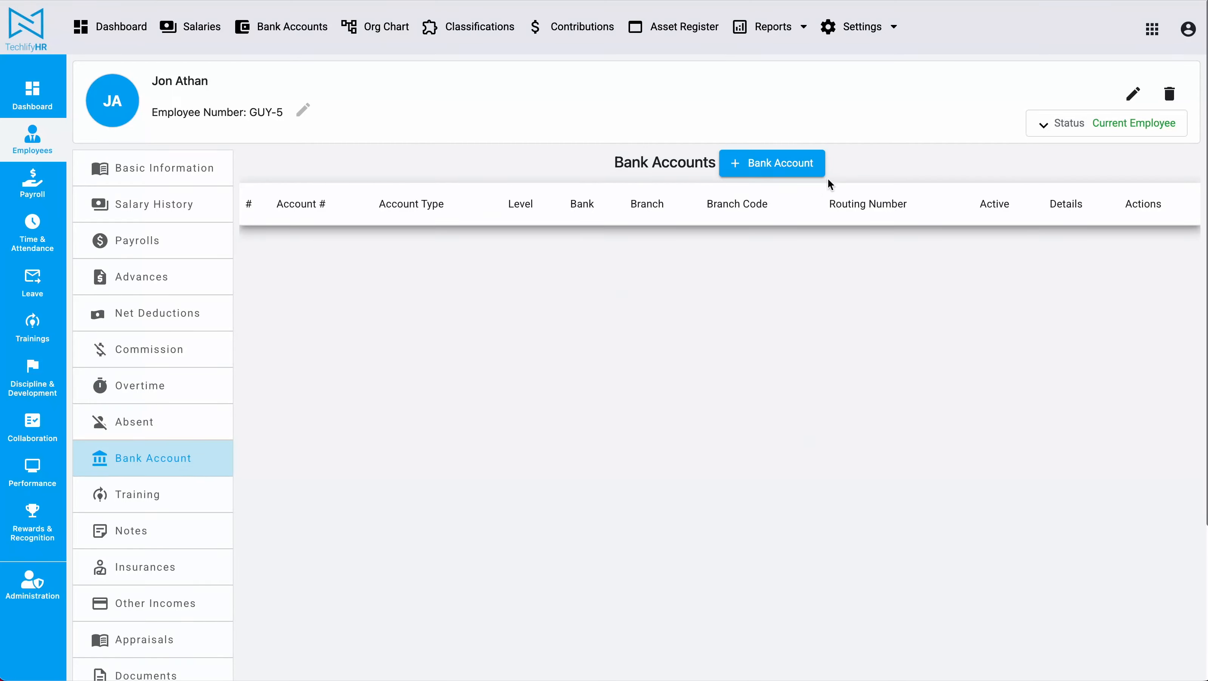
click(784, 172)
click(486, 157)
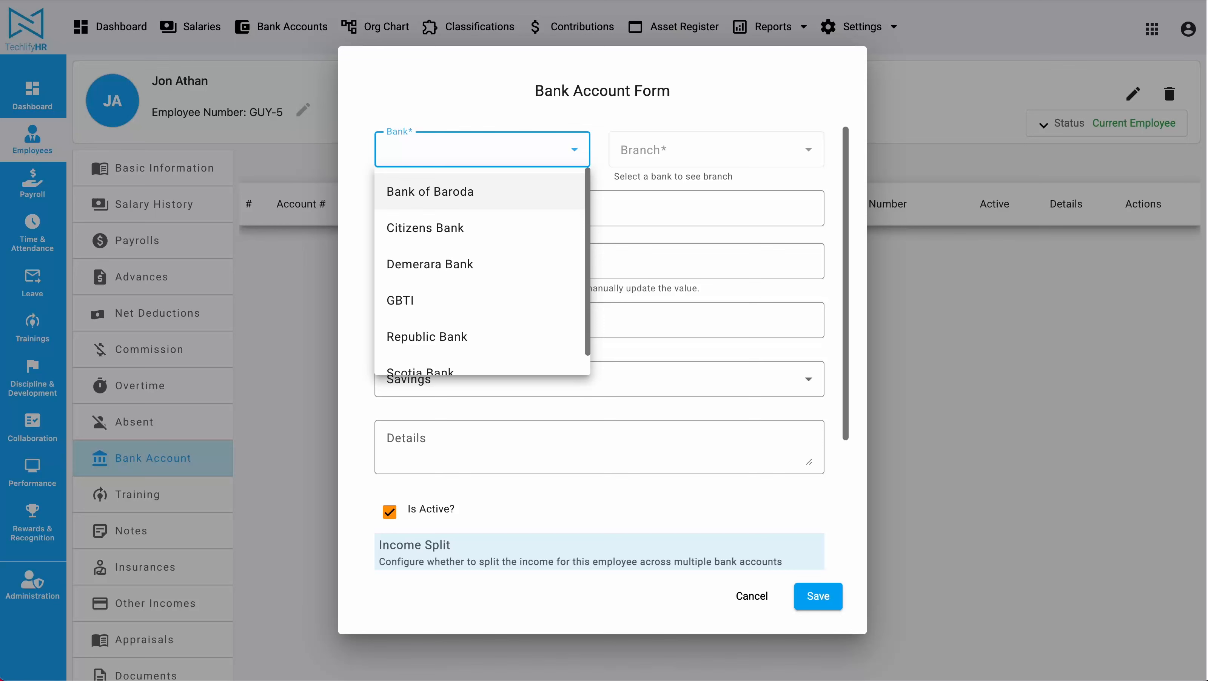
scroll(435, 275, down, 1)
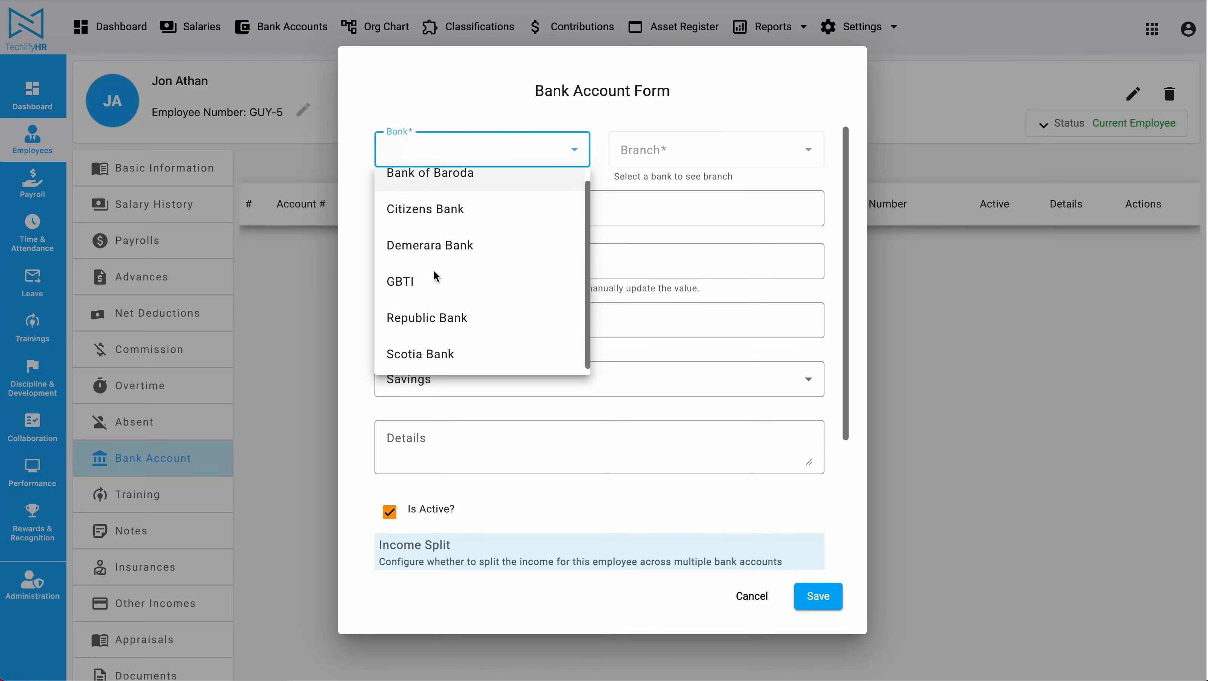
click(457, 350)
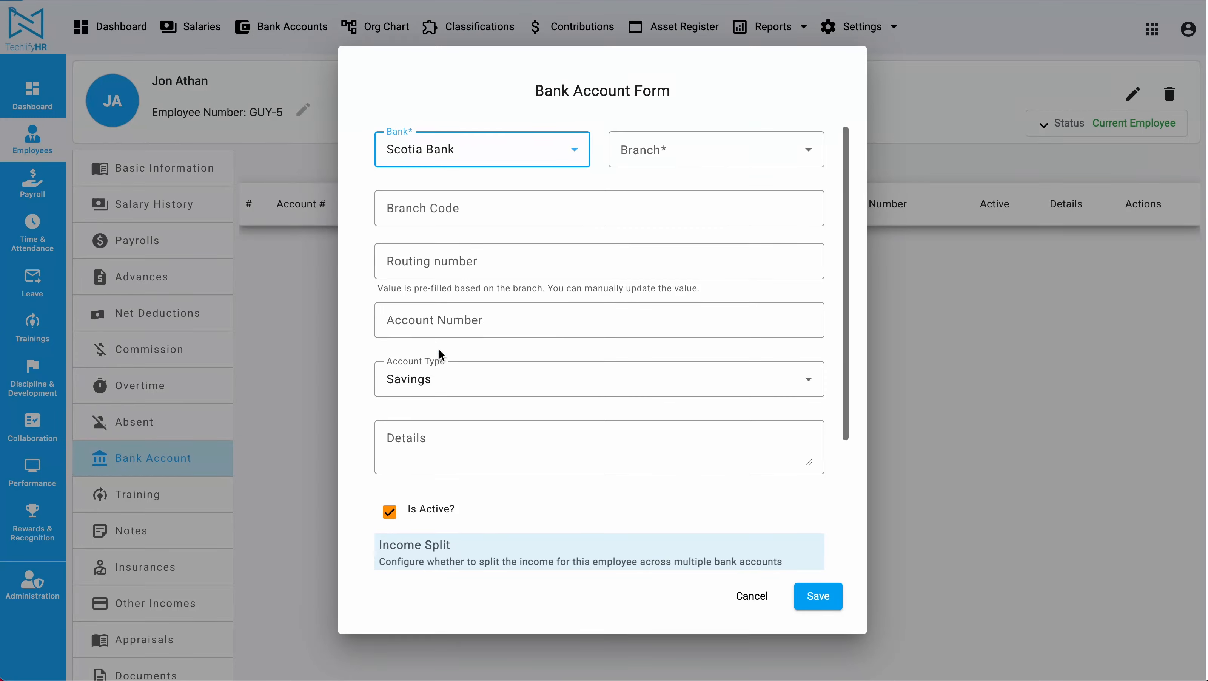
Step: Keep Scotia Bank as the bank and pick Main Branch as the branch
click(707, 158)
scroll(691, 255, down, 1)
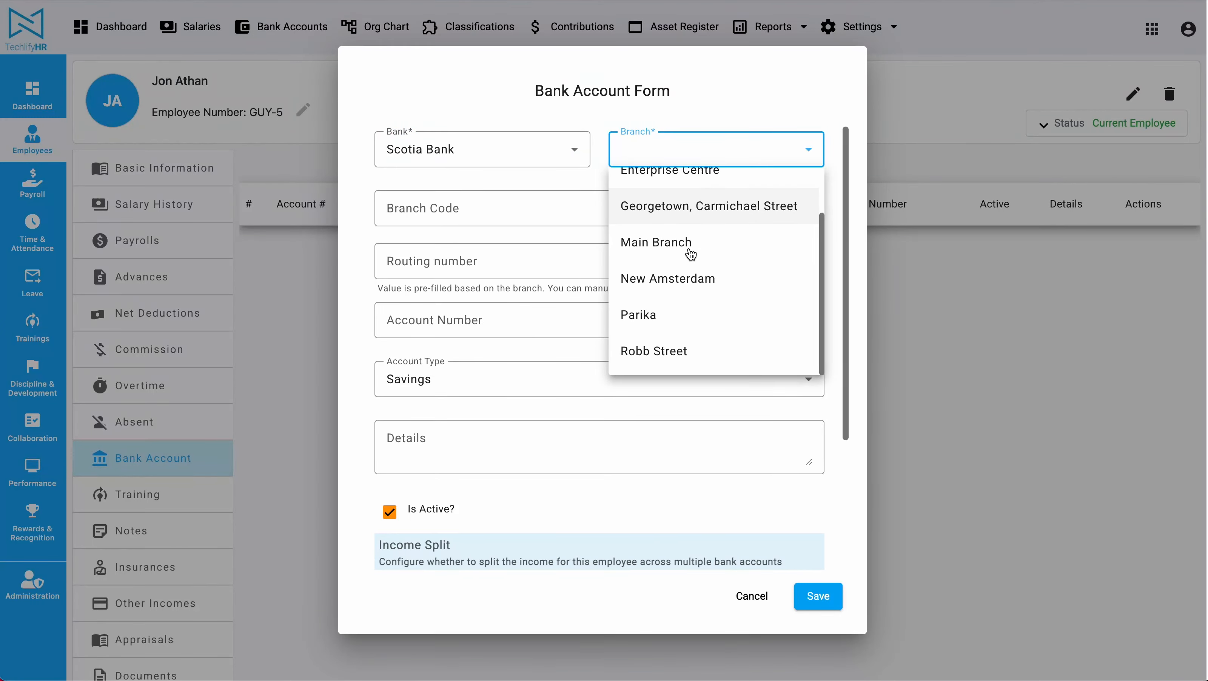
scroll(690, 259, up, 1)
click(561, 113)
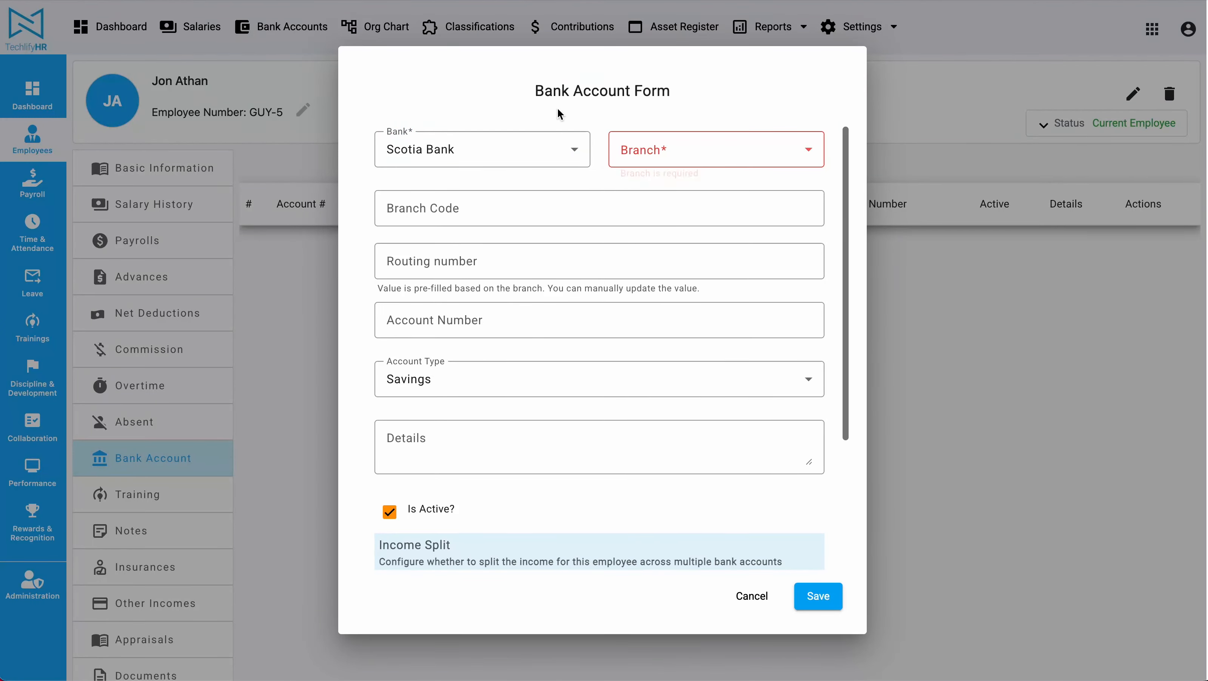
click(522, 152)
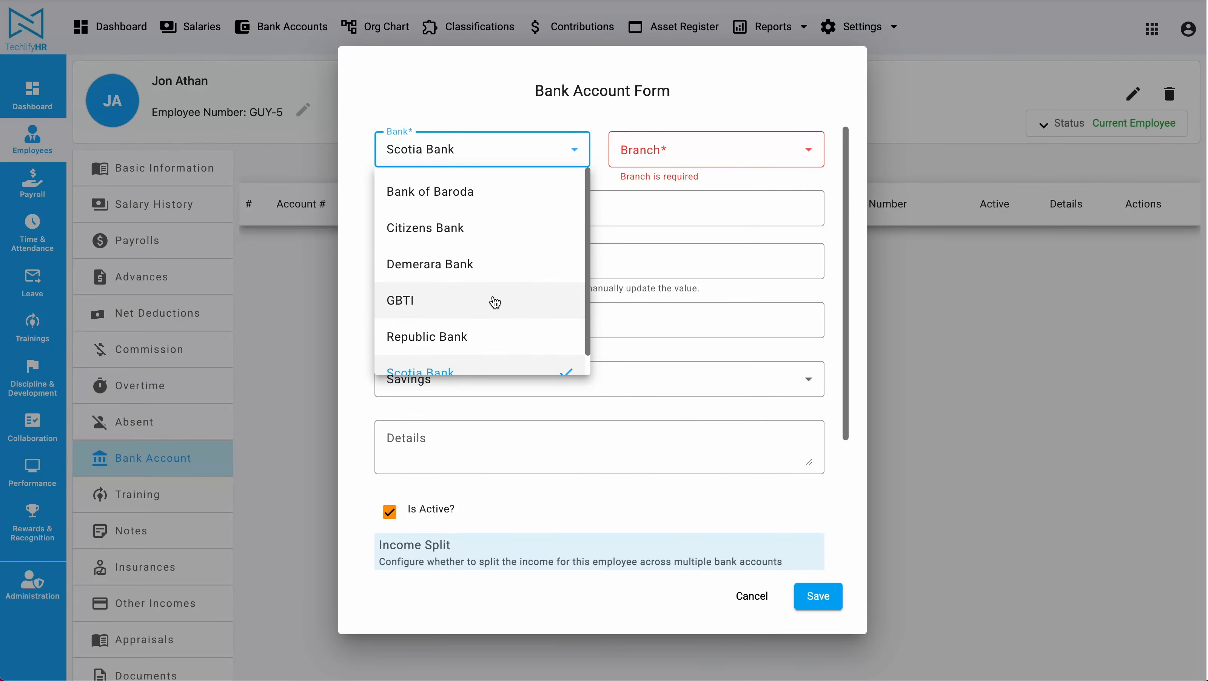
click(699, 163)
click(698, 165)
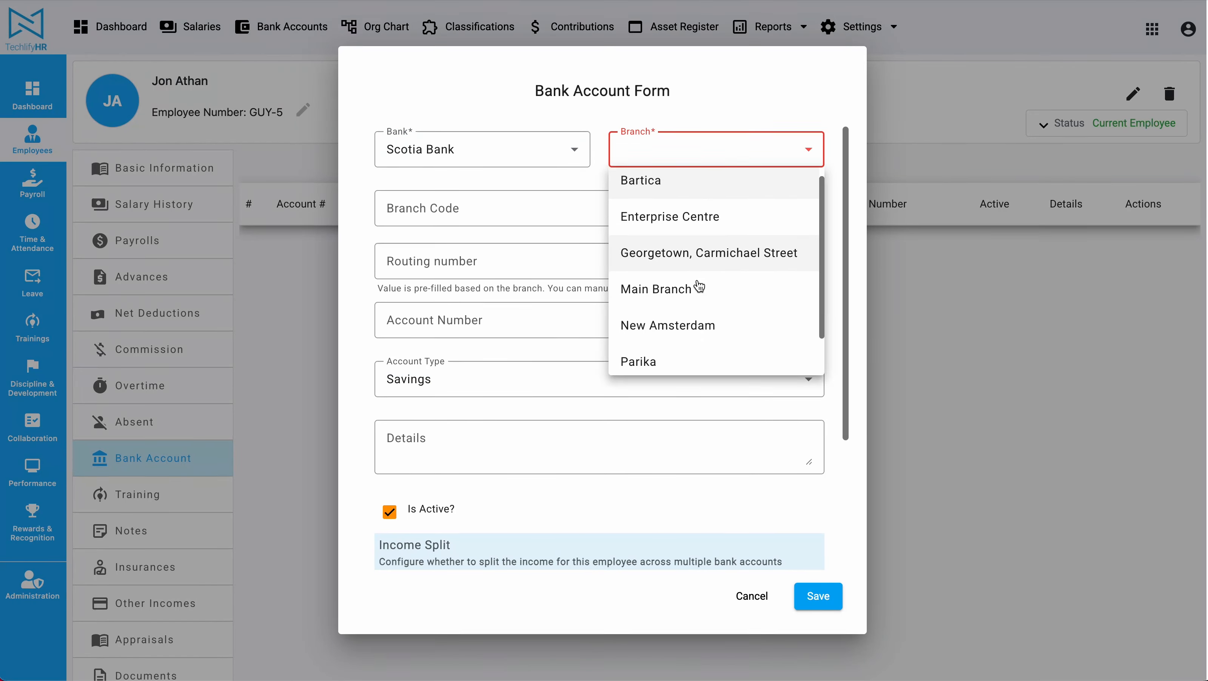
scroll(699, 283, down, 1)
click(704, 254)
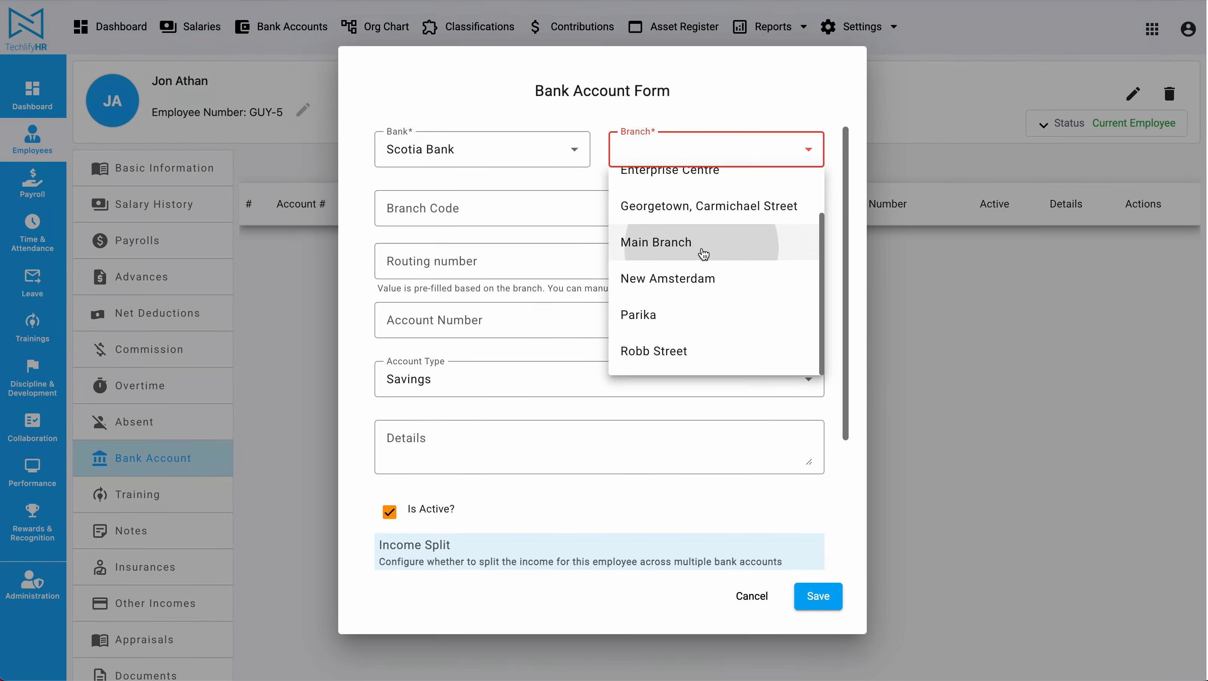
Step: Check branch code 50001 and routing number 50001003, then enter the account number
click(446, 212)
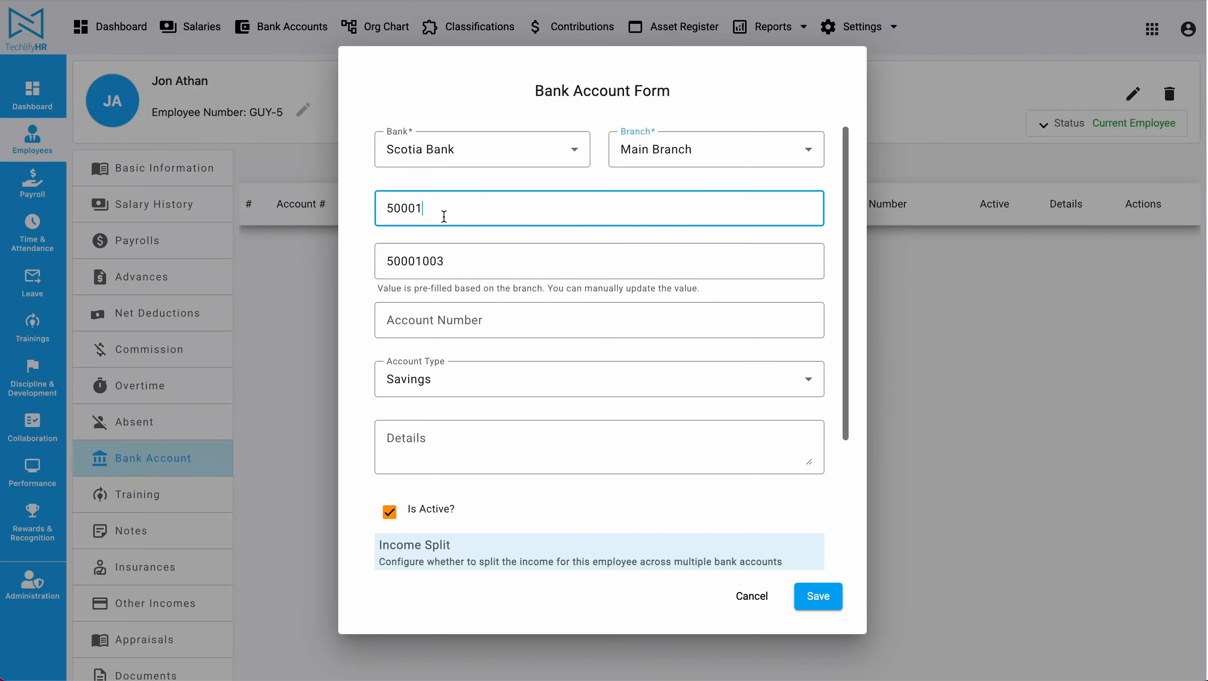
double_click(442, 207)
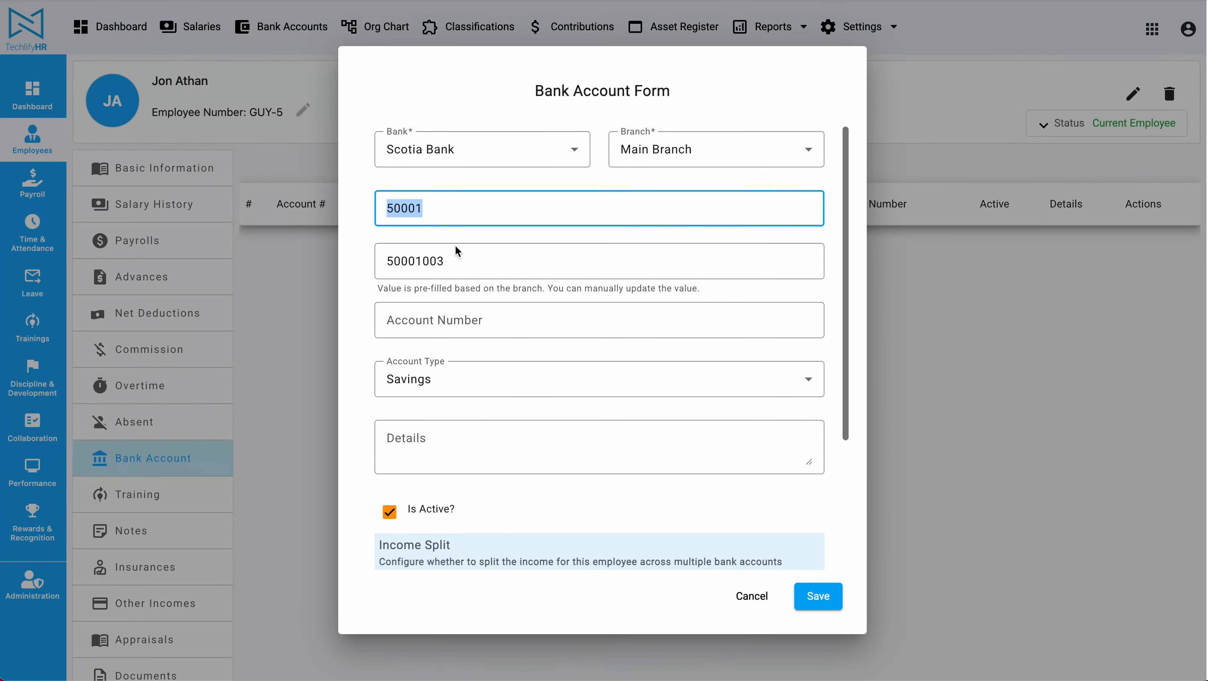
double_click(460, 260)
click(491, 324)
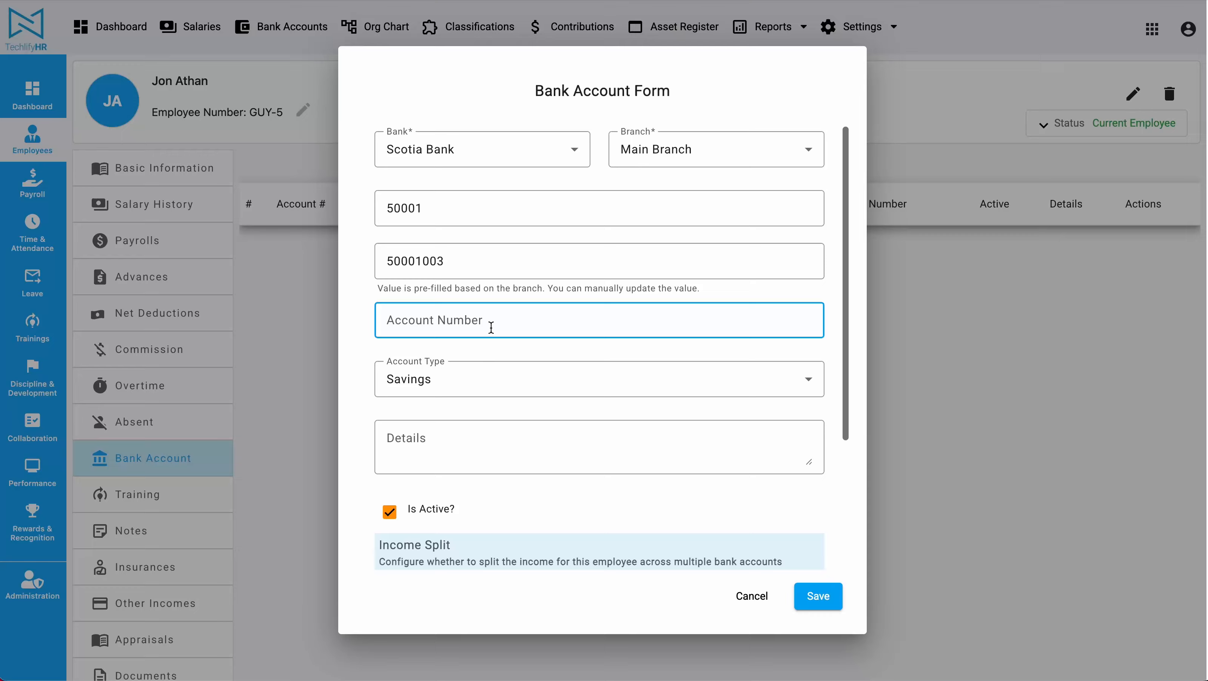
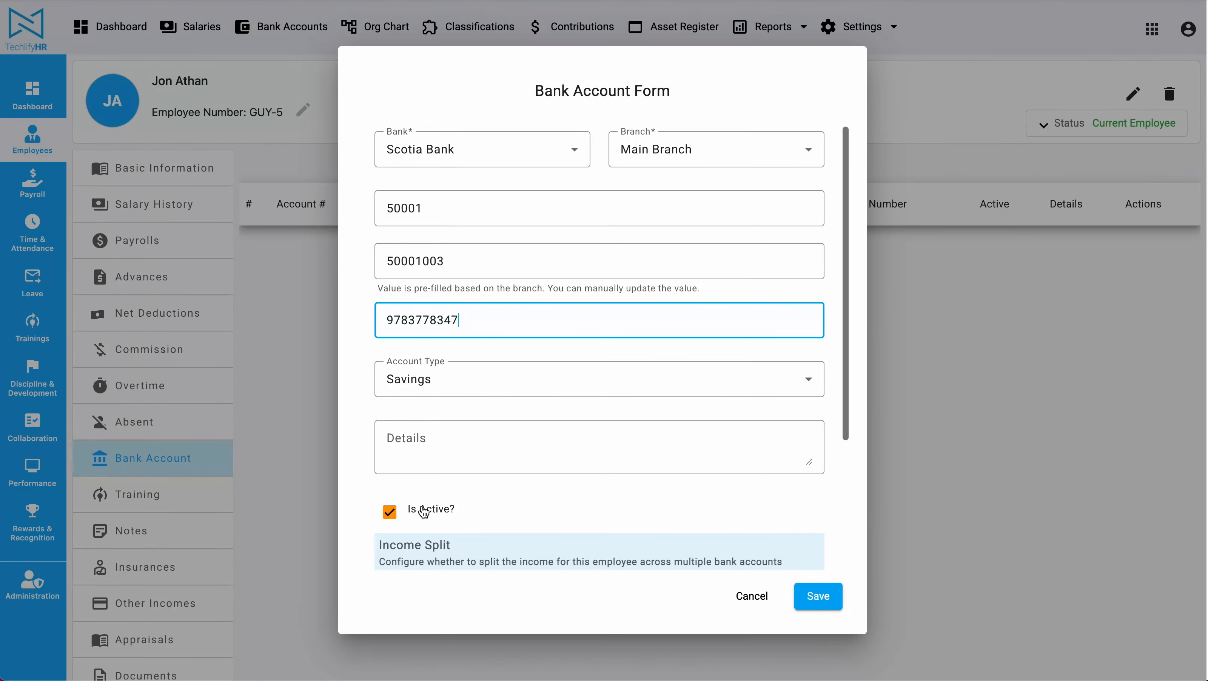
Step: Save the Scotia Bank Main Branch account and view all employees' bank accounts
click(827, 601)
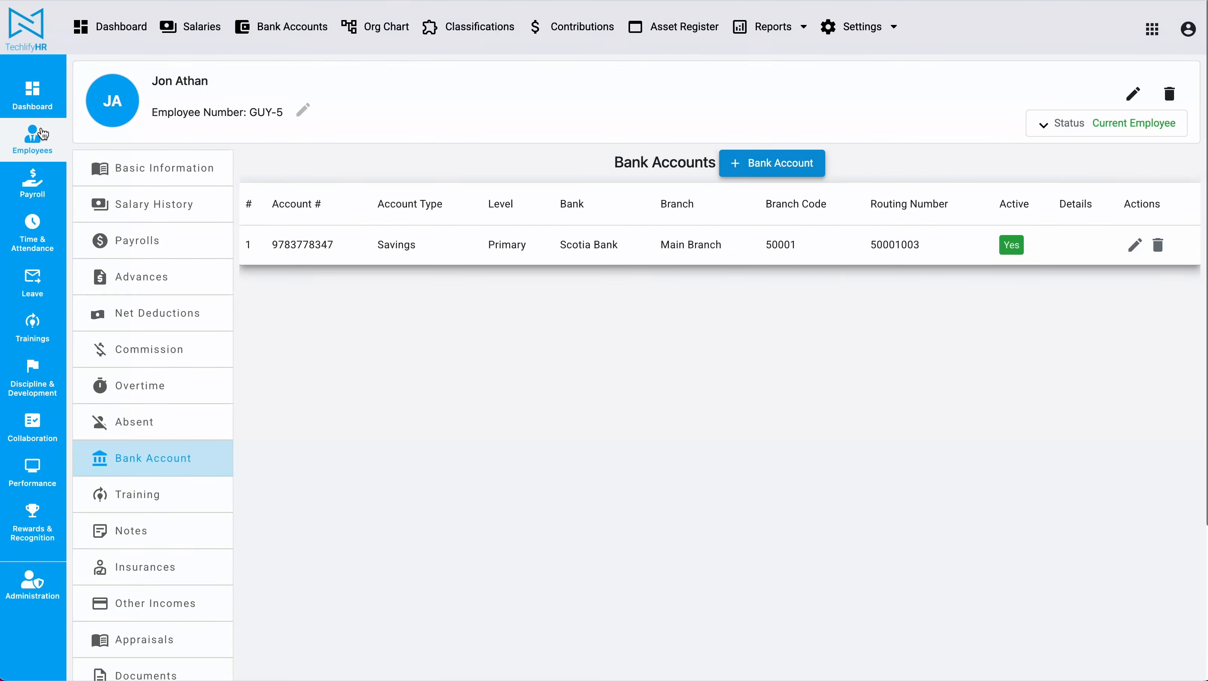
click(288, 28)
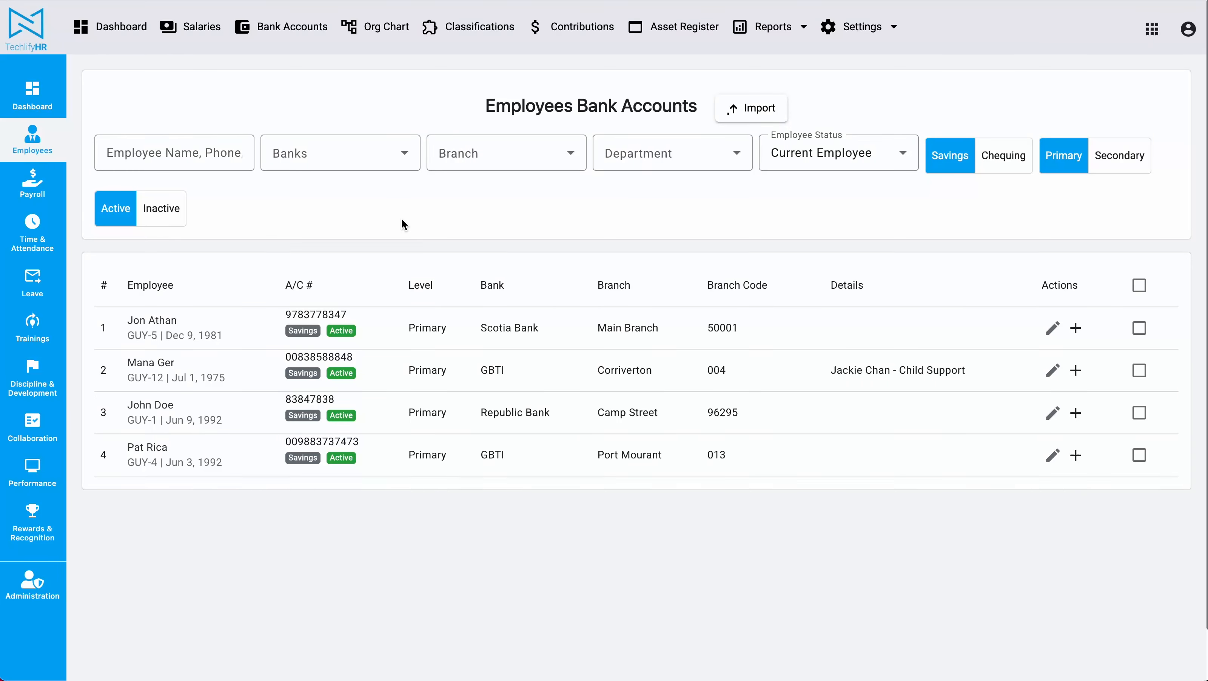
Step: Filter the list by GBTI, clear that filter, and include chequing accounts
click(364, 154)
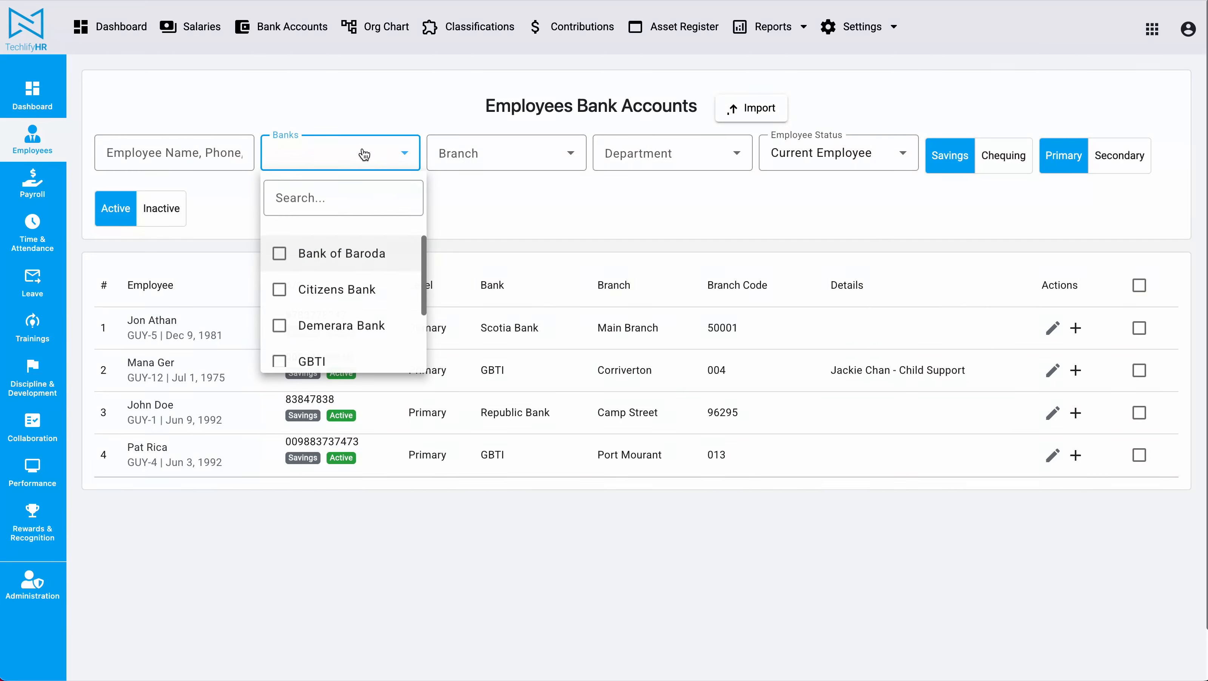
click(329, 358)
click(518, 211)
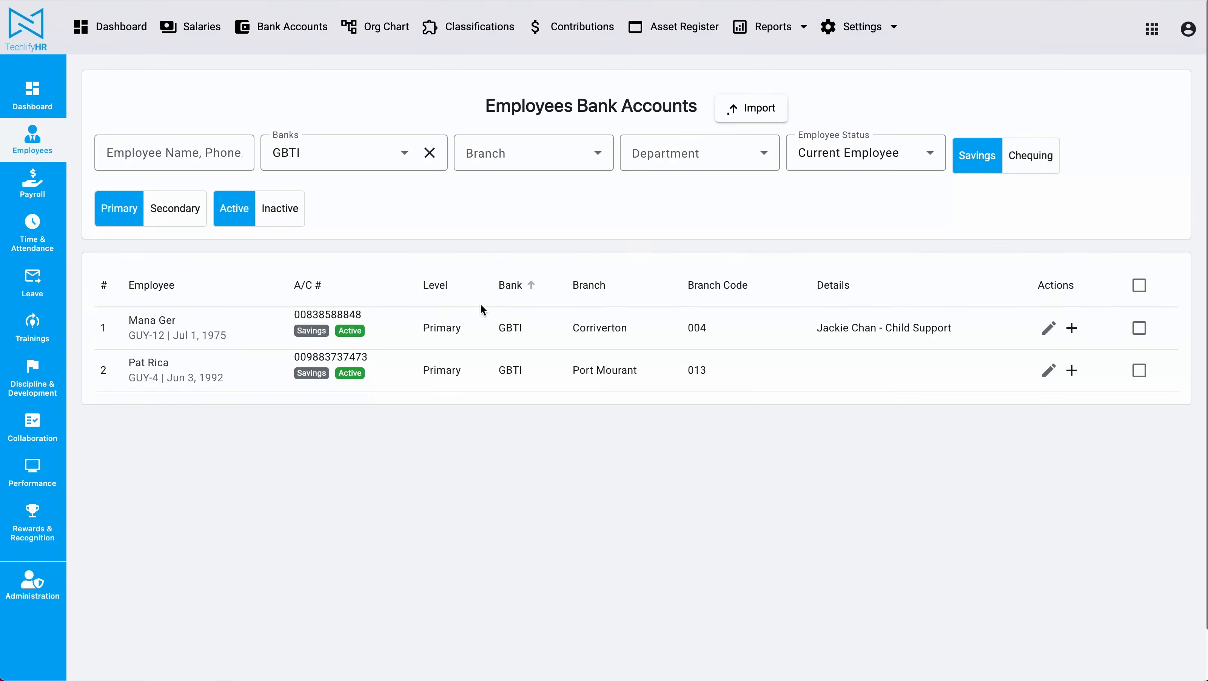
click(429, 153)
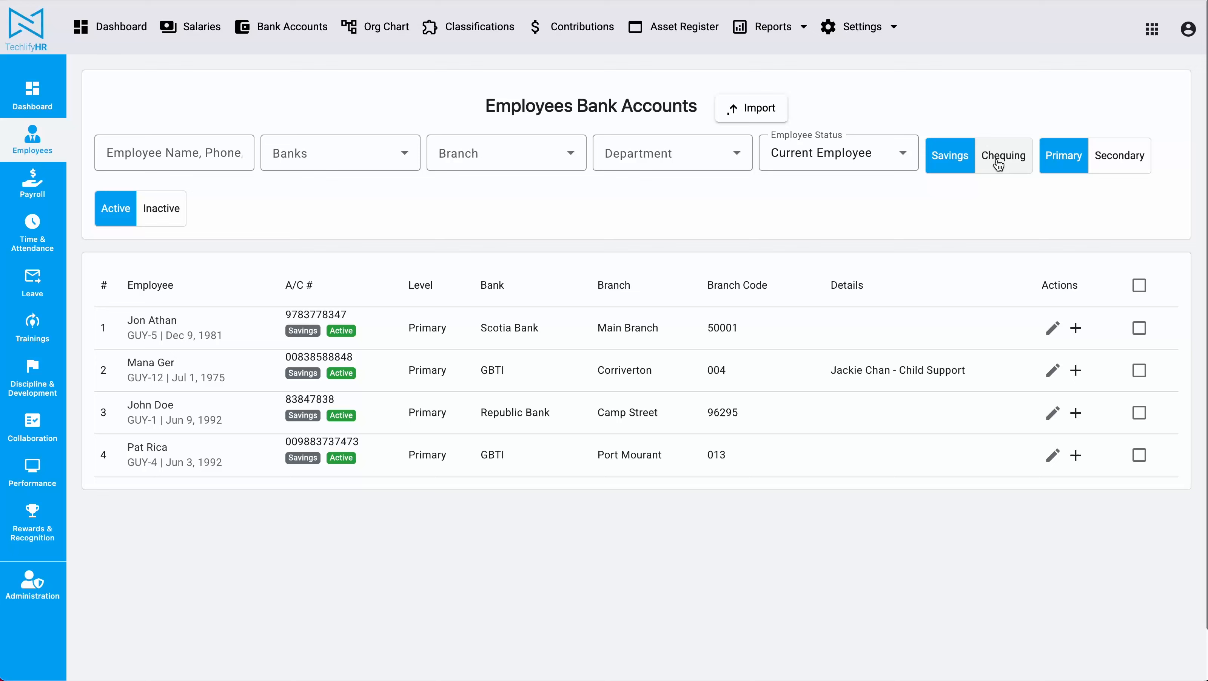
click(998, 162)
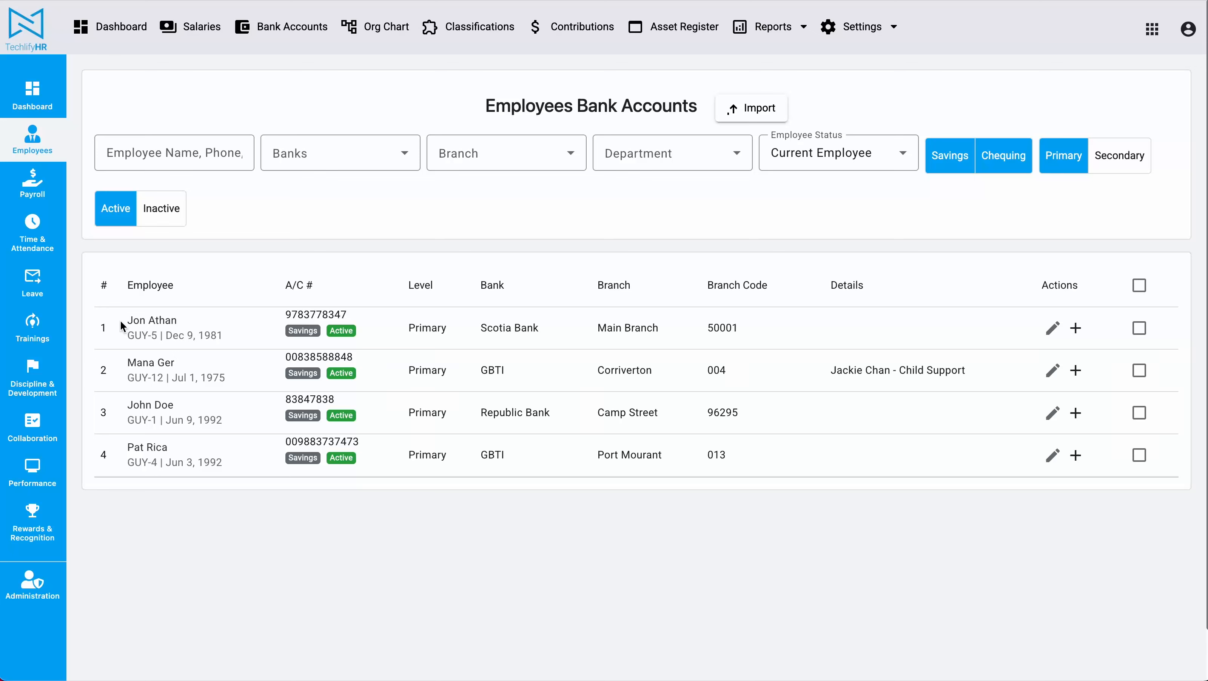
Step: Start adding another bank account for the first employee, then cancel the form
drag(123, 319, 150, 320)
click(1076, 328)
click(755, 598)
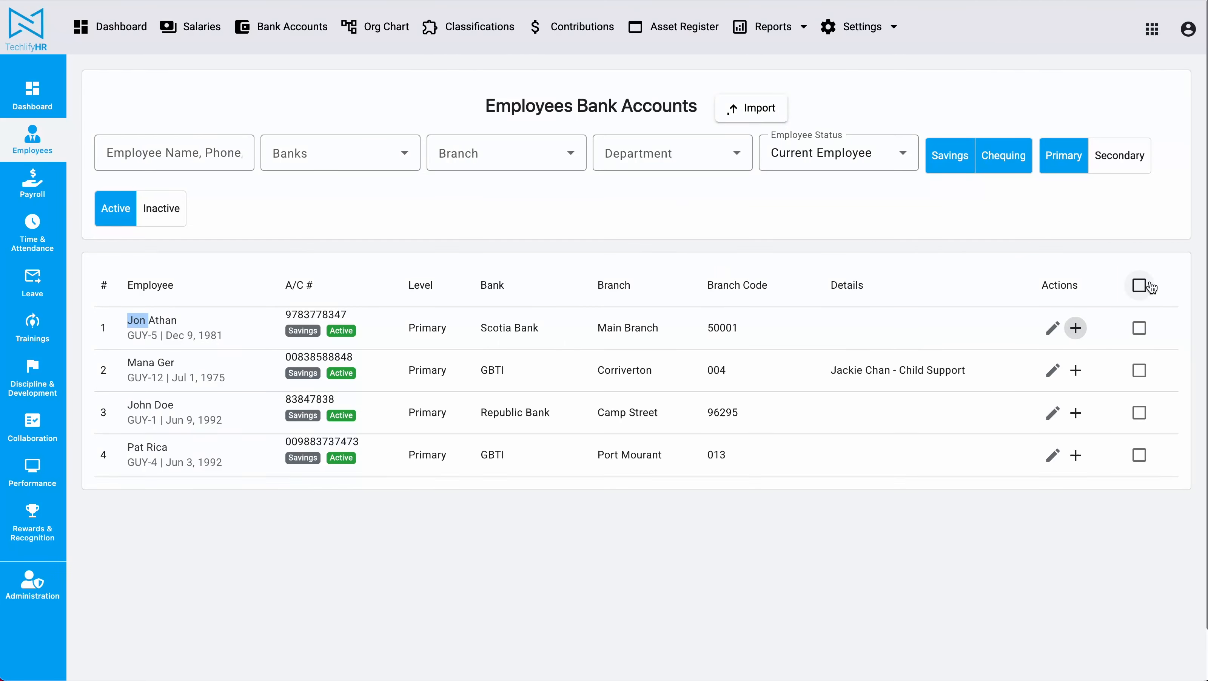
Step: Select all four accounts, check the bulk Bank choices, deselect them, and go to Bank Accounts Import
click(1140, 285)
click(1079, 307)
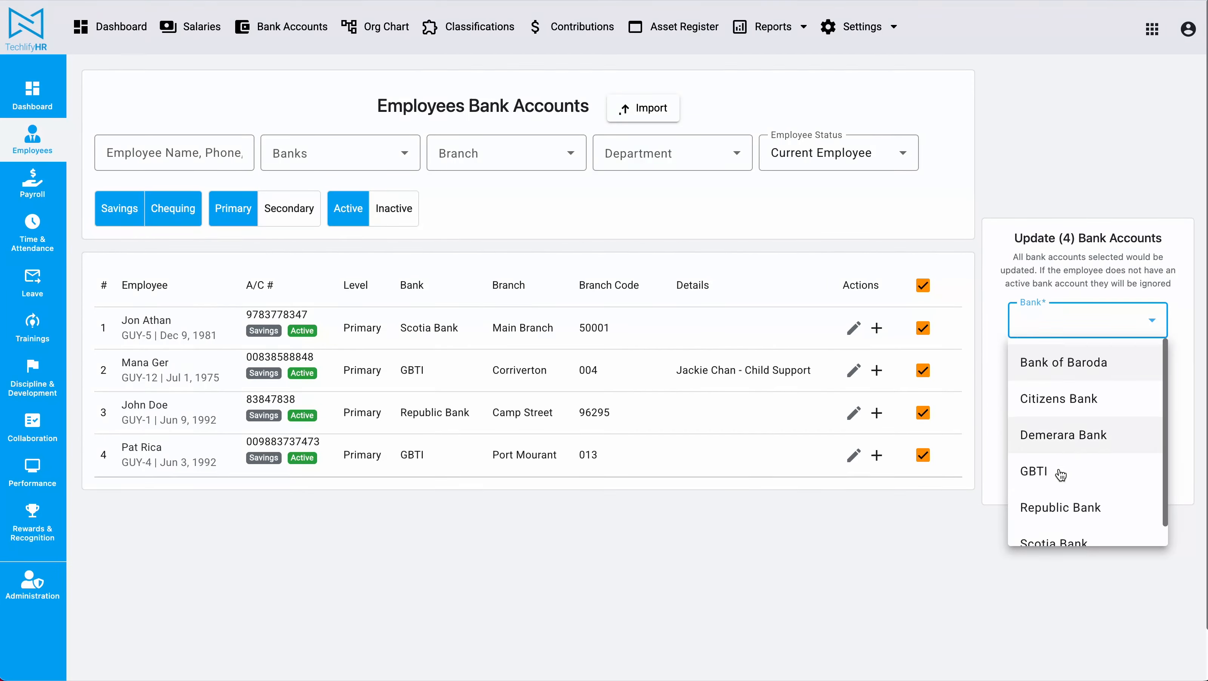
click(875, 576)
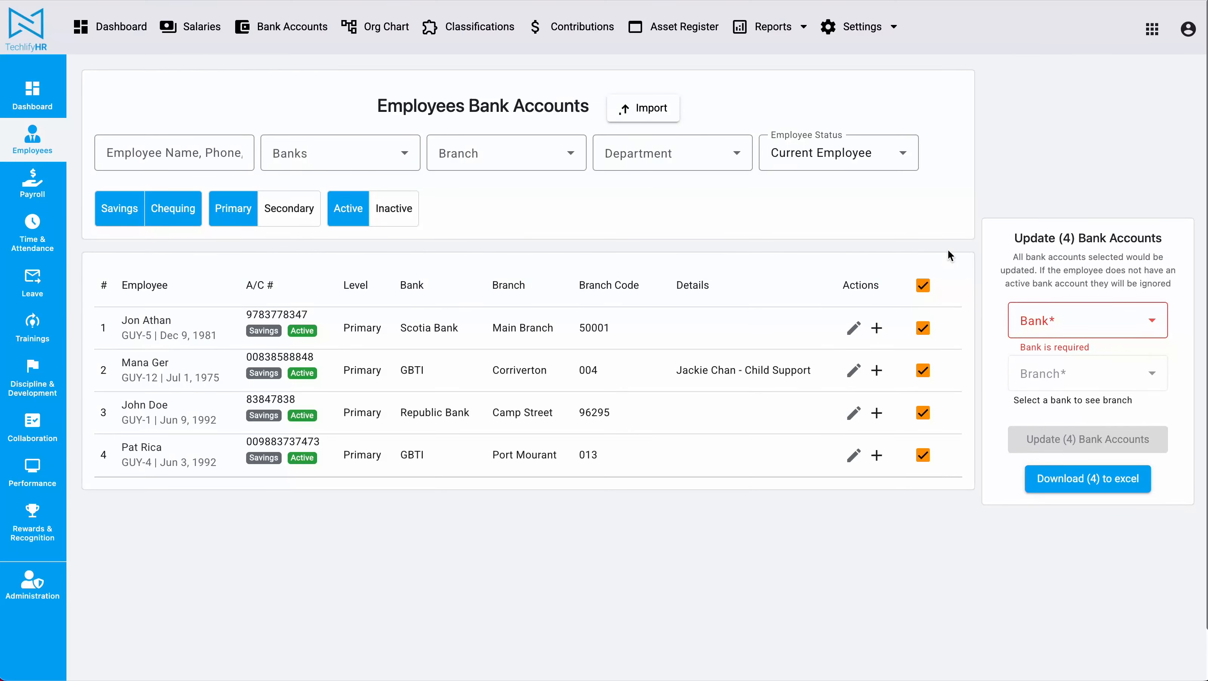
click(923, 285)
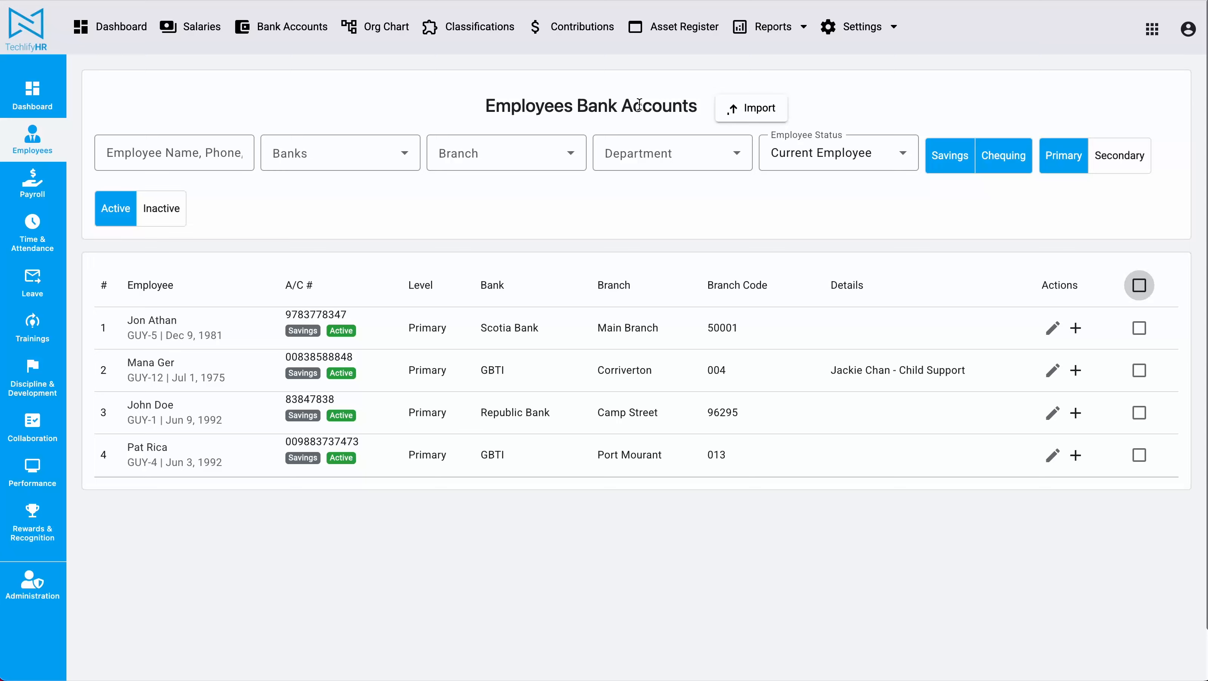
click(759, 109)
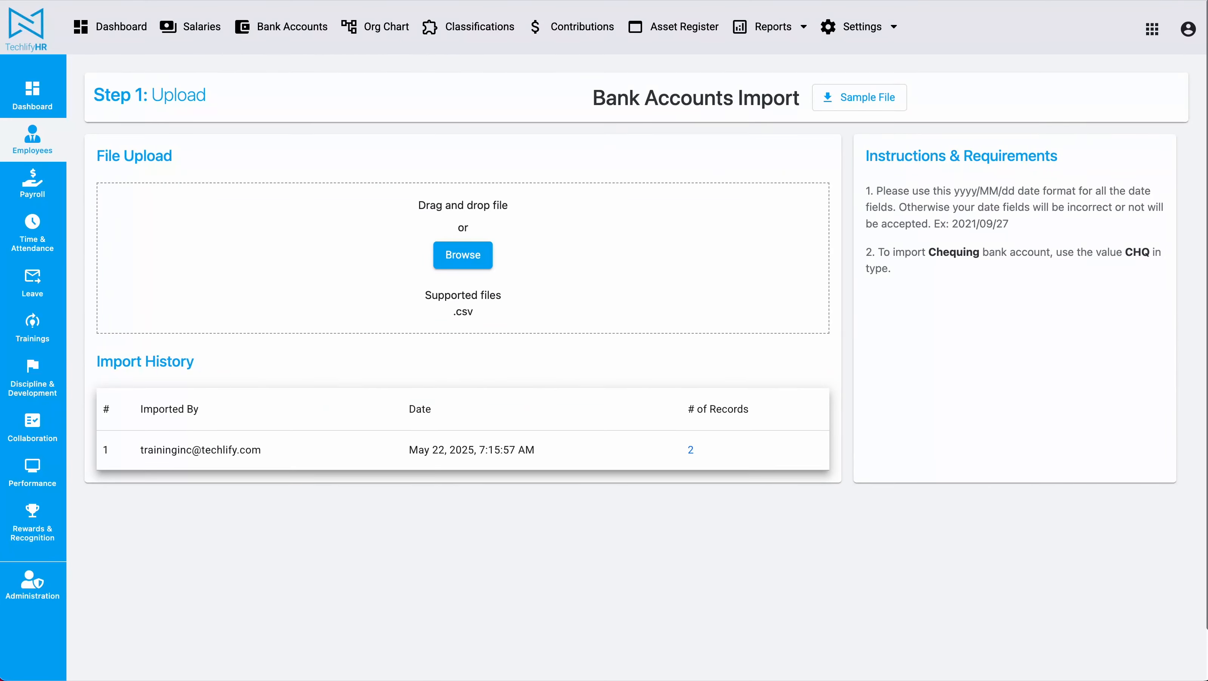
Step: Return to Bank Accounts via Employees, start a new import, and download the Sample File CSV
key(alt+Left)
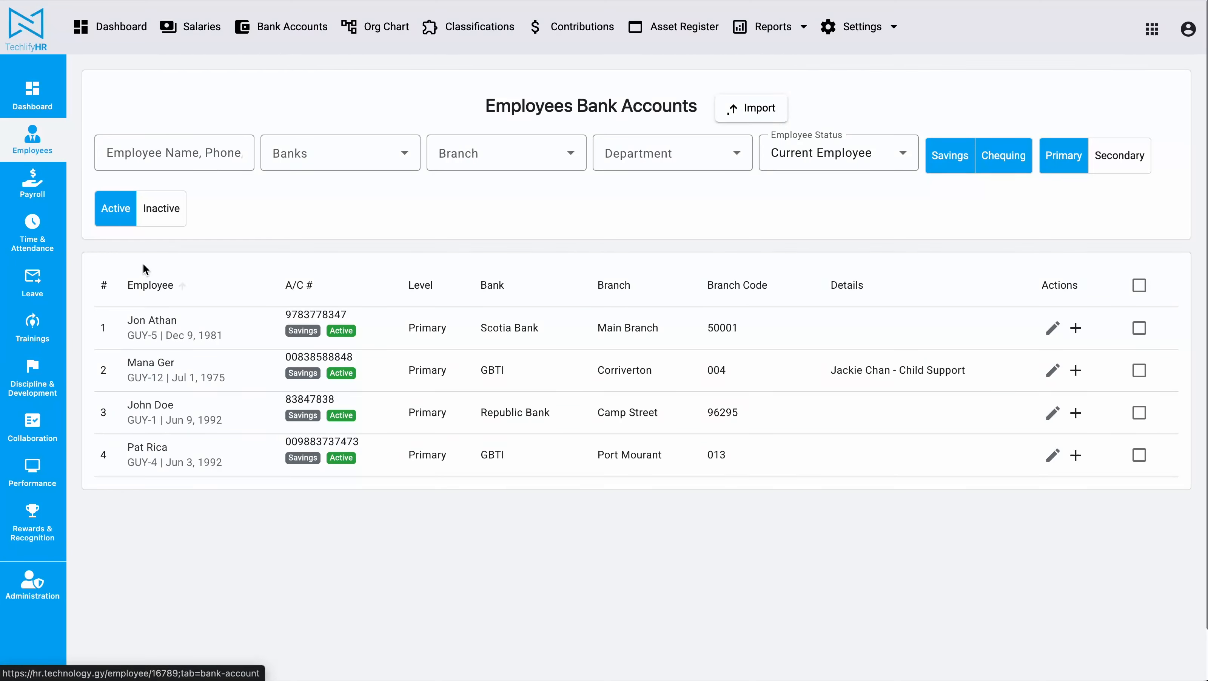
click(42, 141)
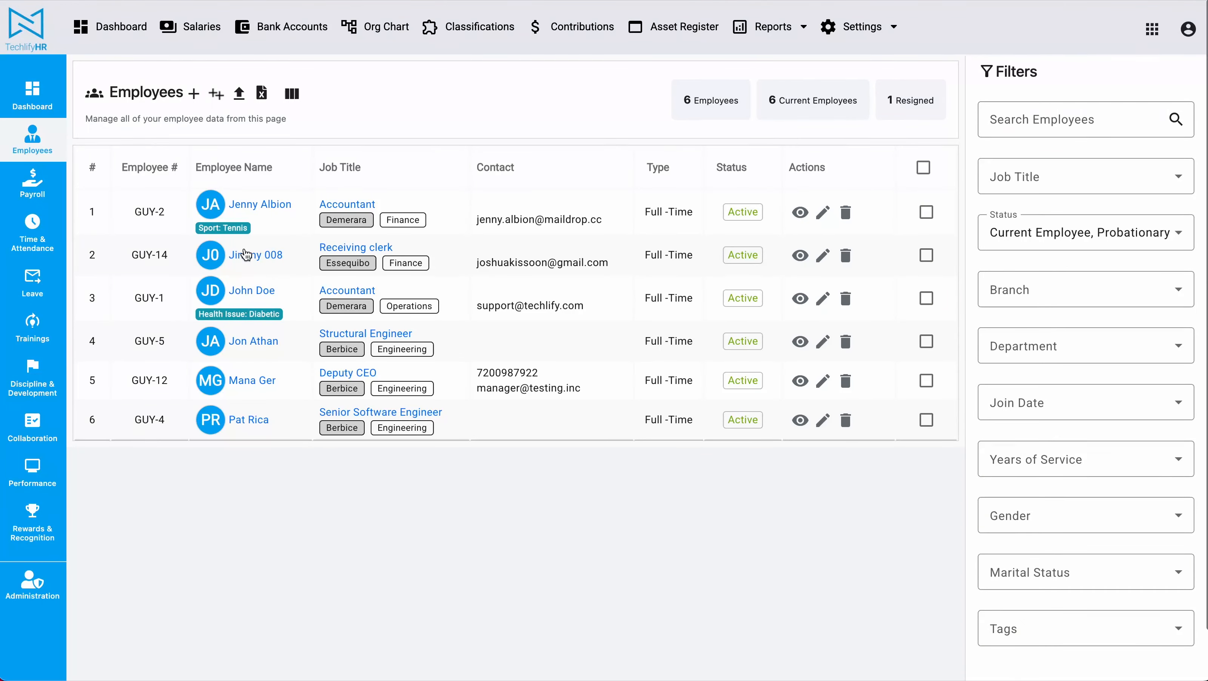
click(267, 27)
click(767, 111)
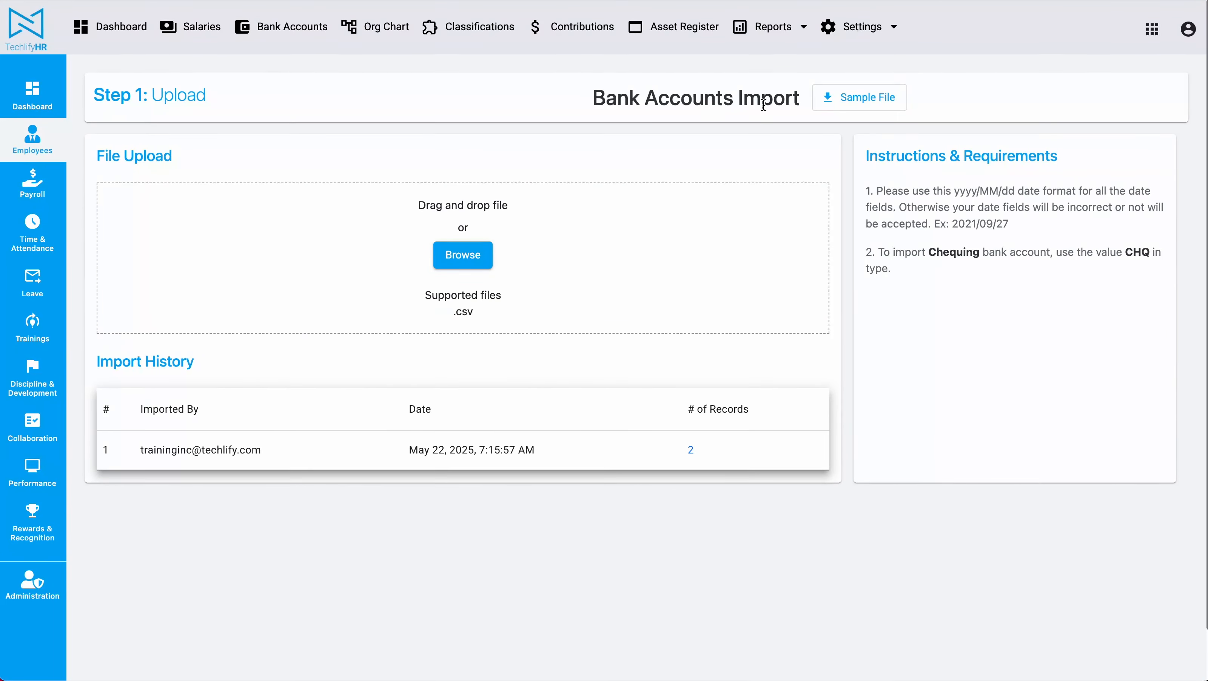
click(853, 100)
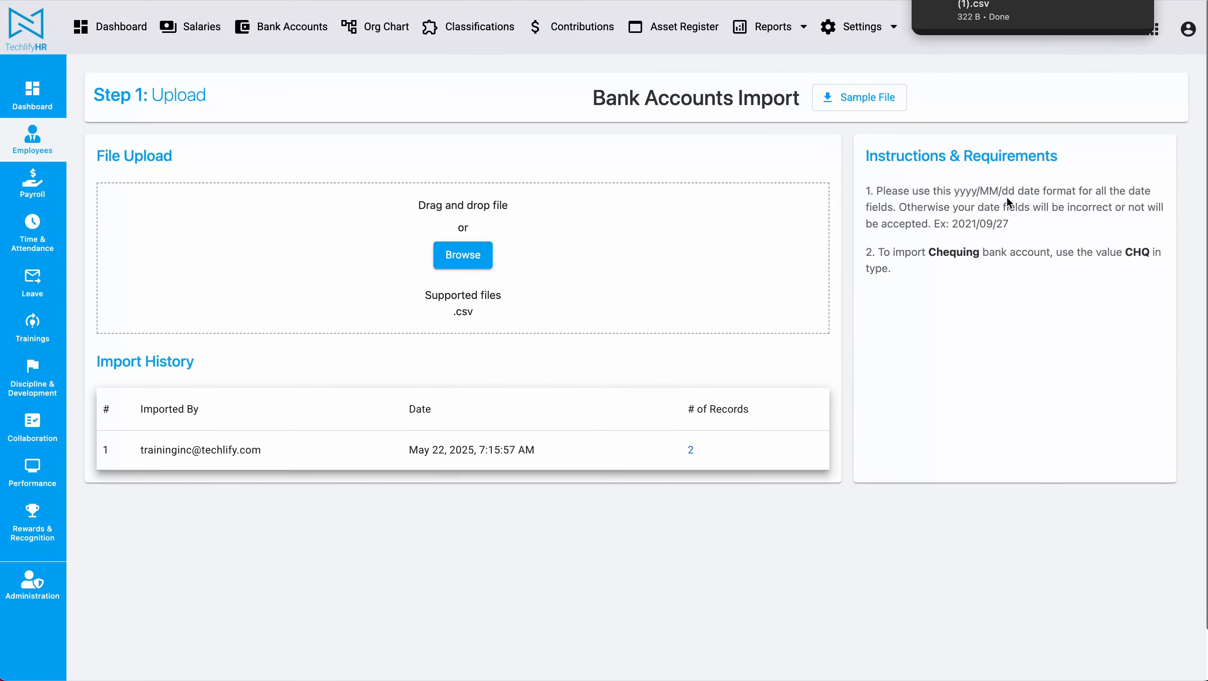
click(989, 8)
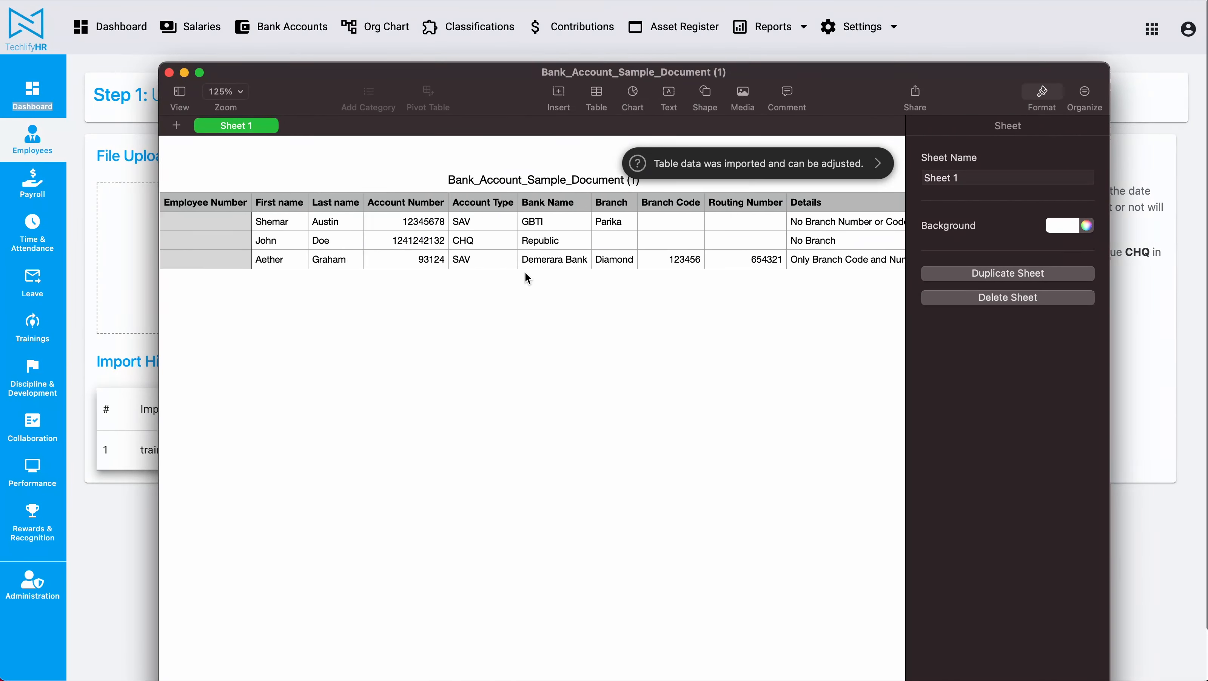
click(211, 219)
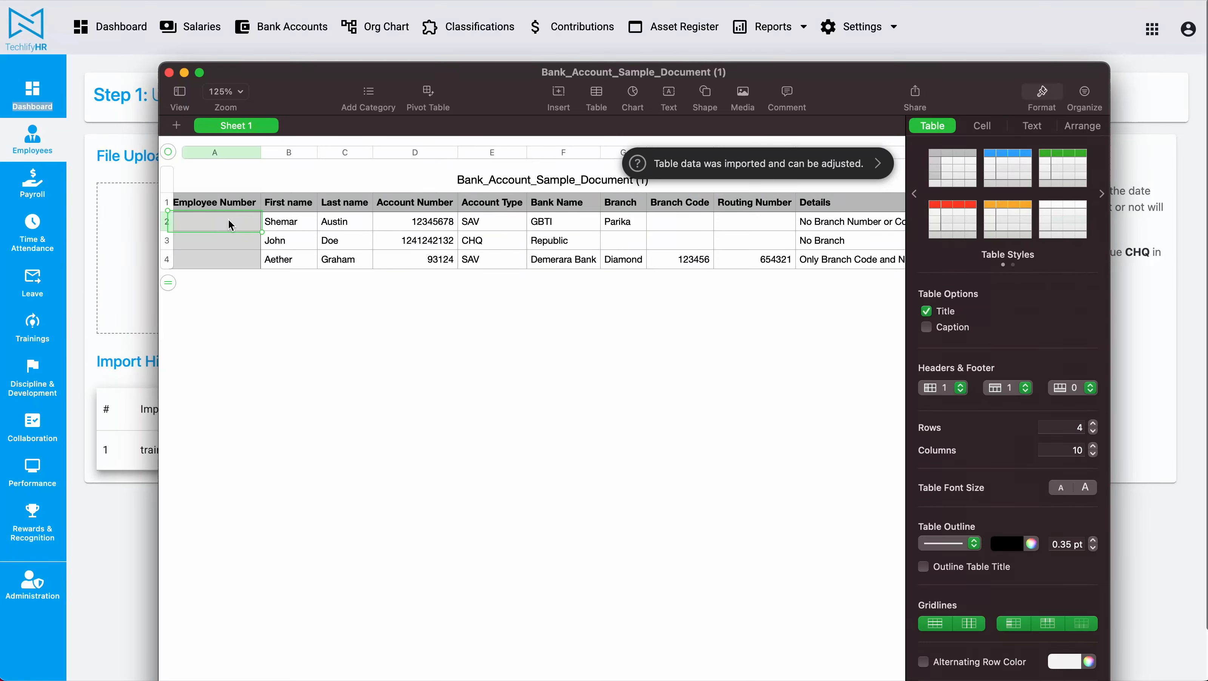
drag(289, 204, 324, 259)
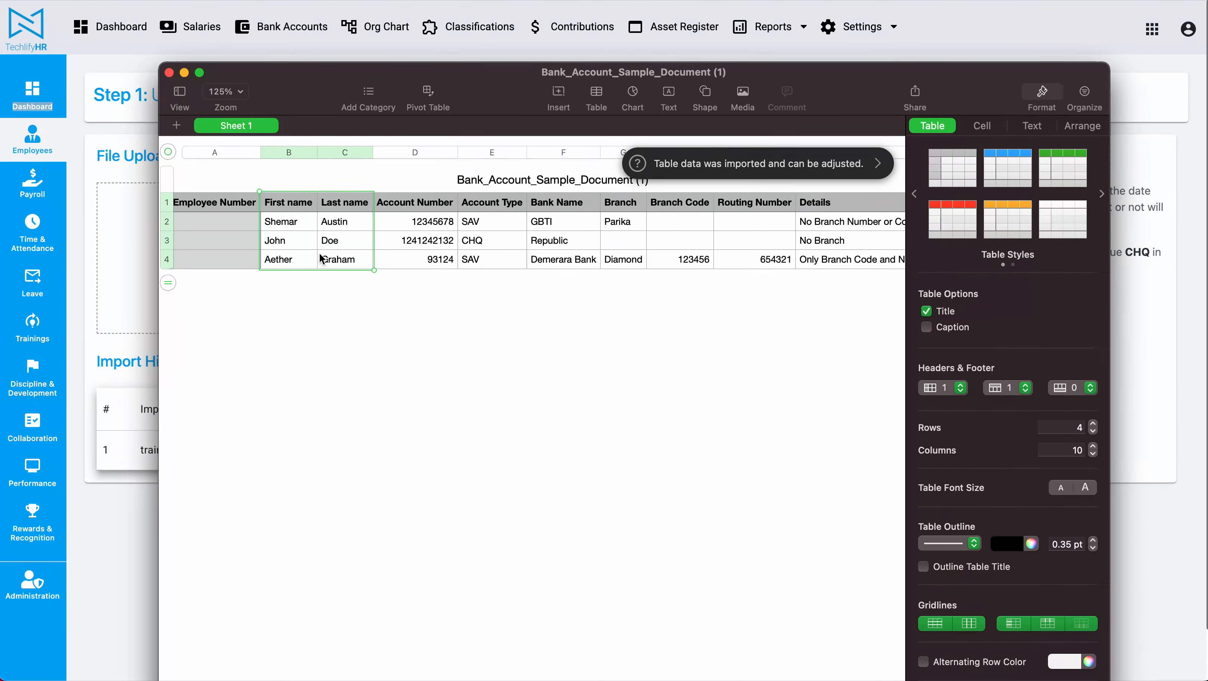
scroll(422, 232, right, 2)
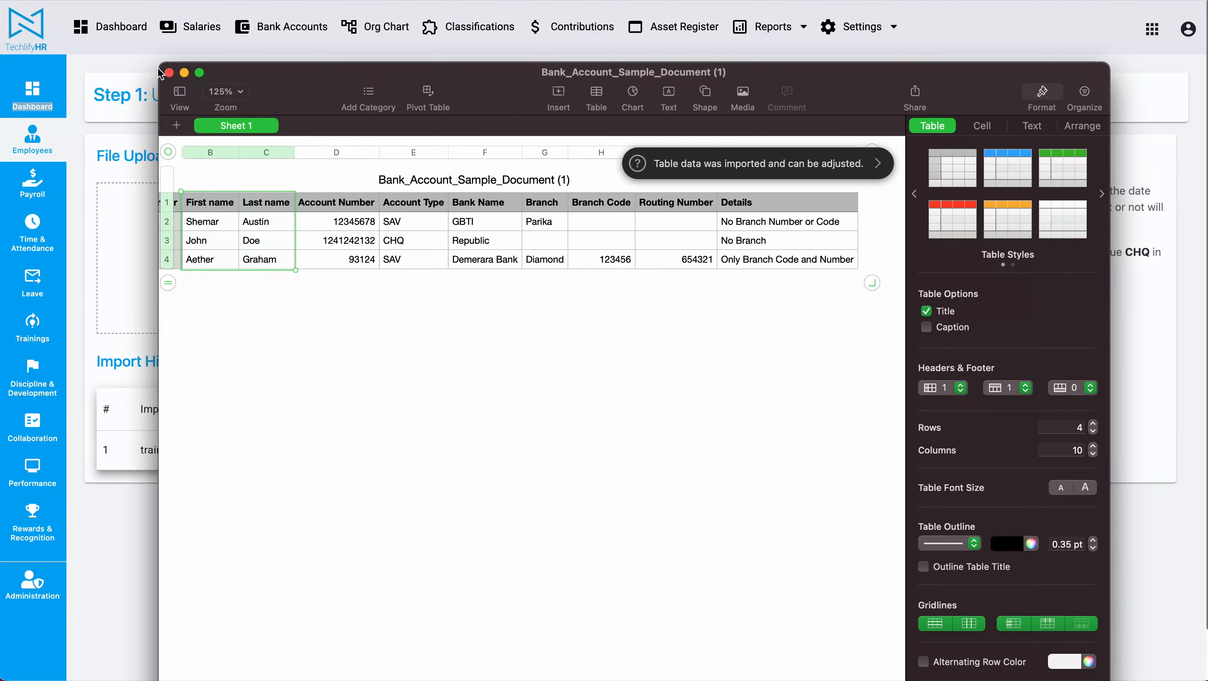
click(169, 73)
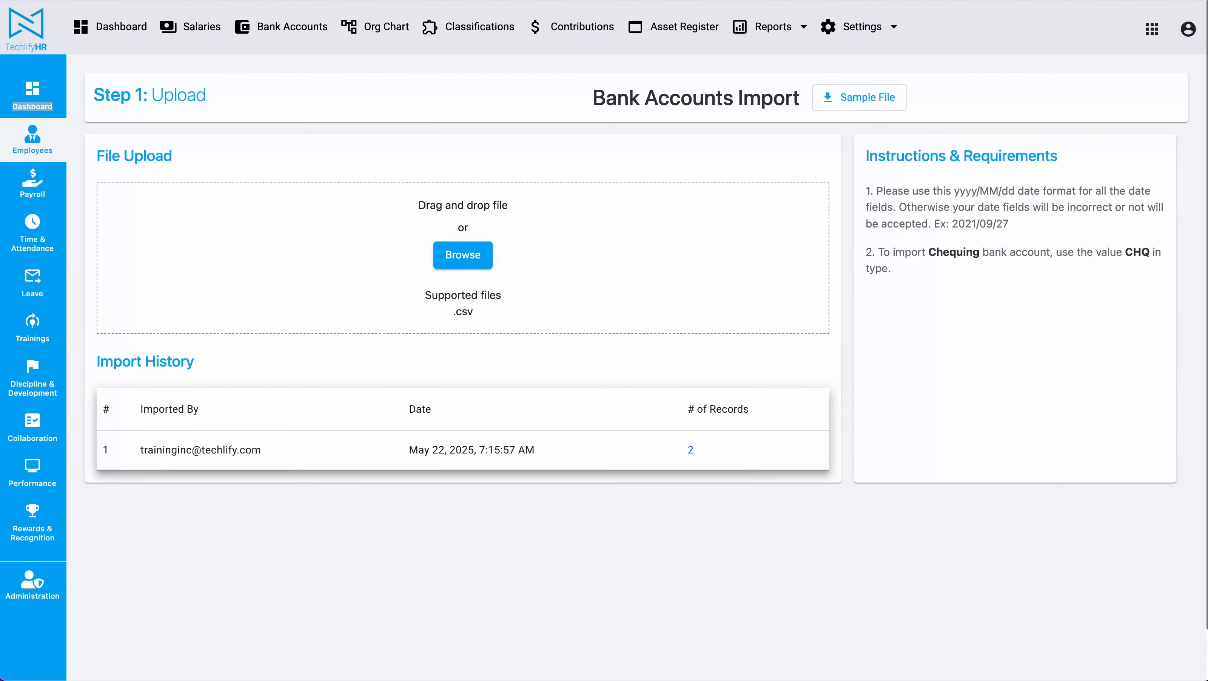
key(super+Tab)
Step: Open Bank_Account_Sample_Document in Numbers, review employee numbers, SAV/CHQ types and bank branches, then close it
double_click(785, 380)
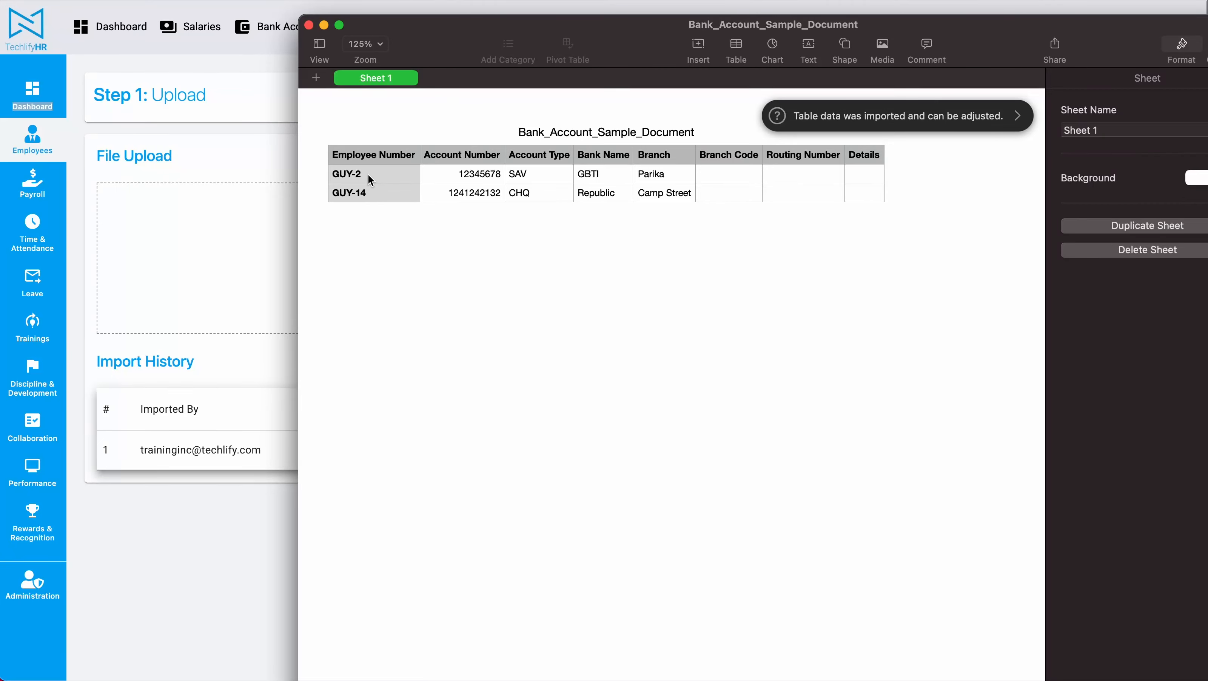
drag(368, 174, 370, 191)
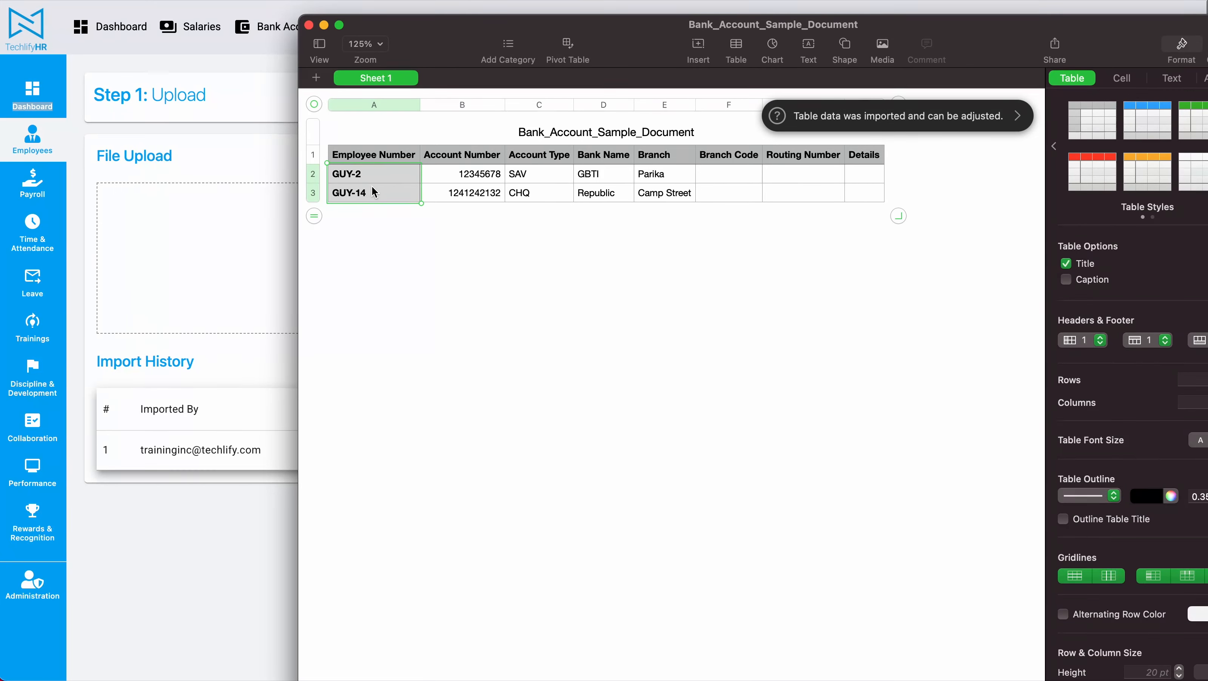
drag(448, 189, 540, 190)
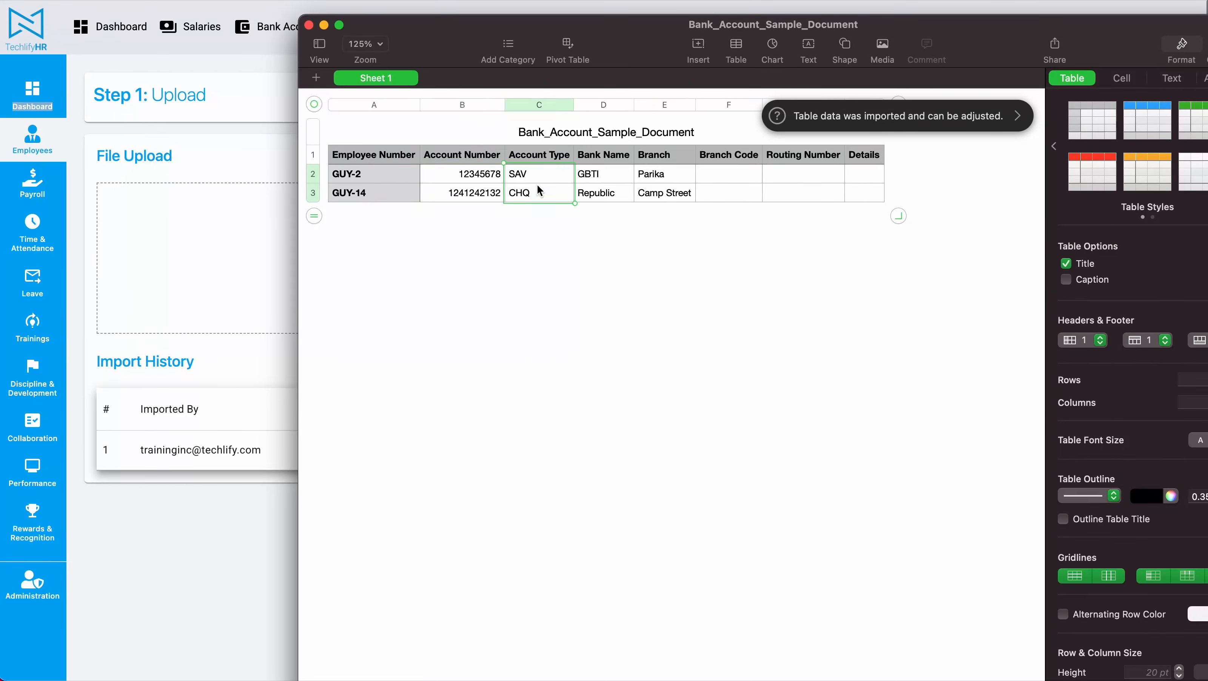
drag(611, 171, 671, 193)
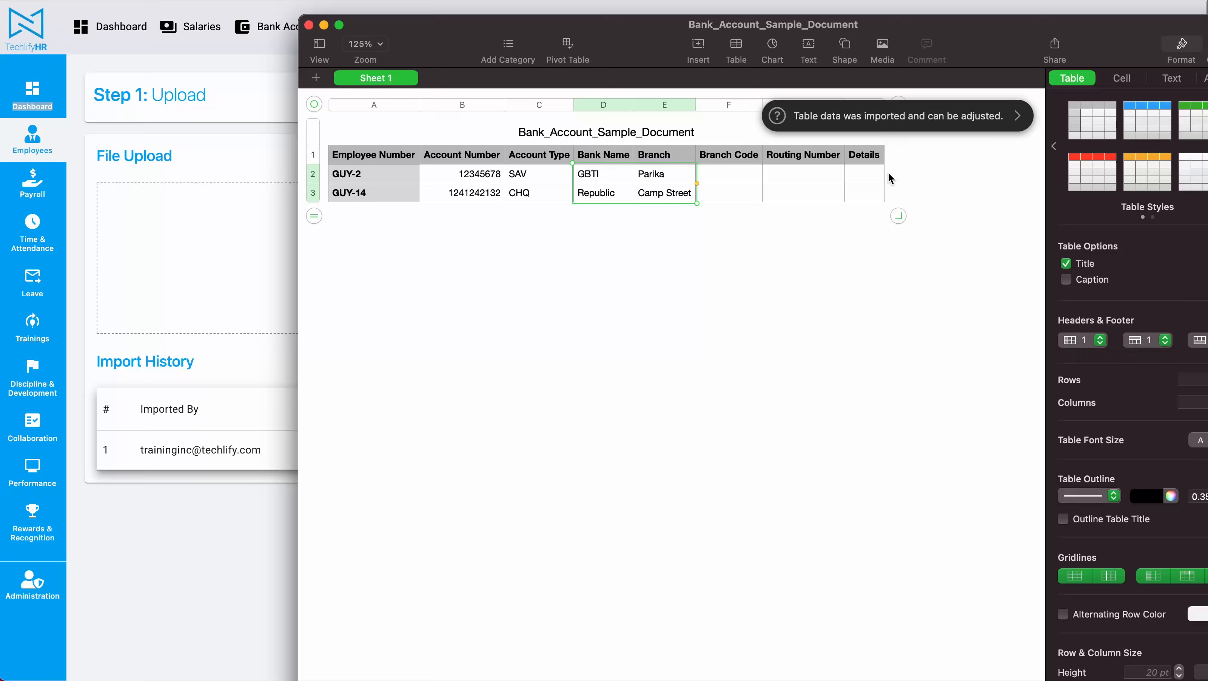
click(309, 25)
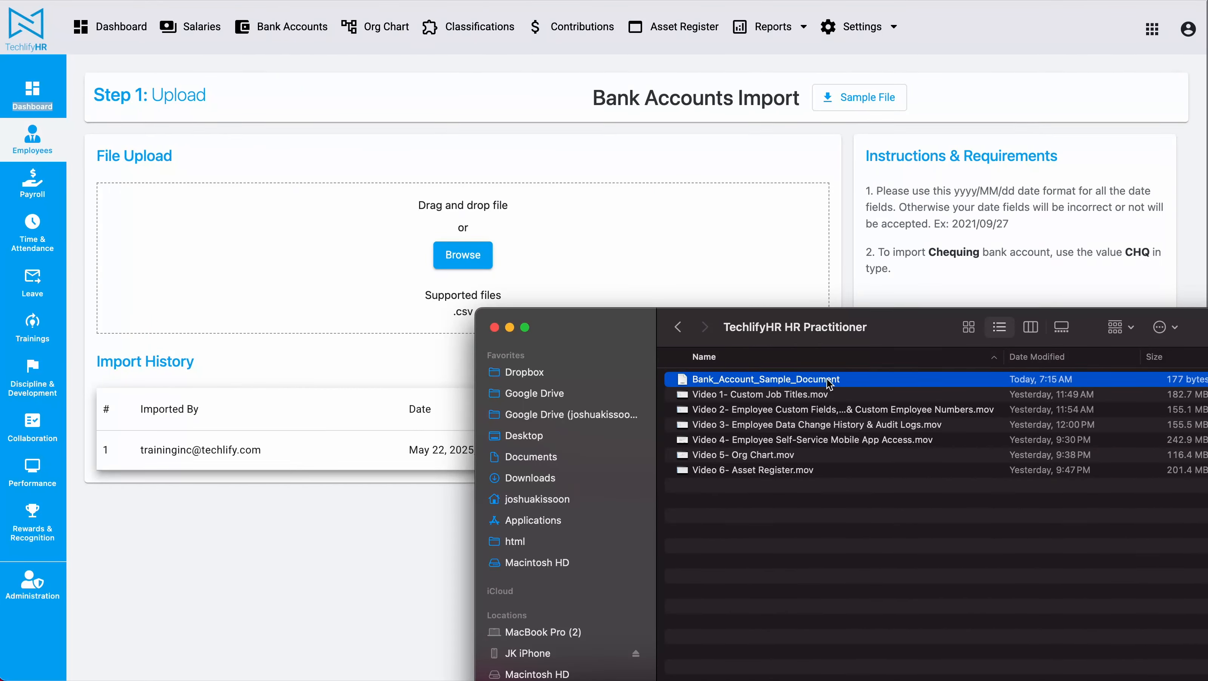
Step: Upload the prepared bank account file, drop the Branch Code and Routing Number mappings, and proceed
drag(829, 383, 315, 253)
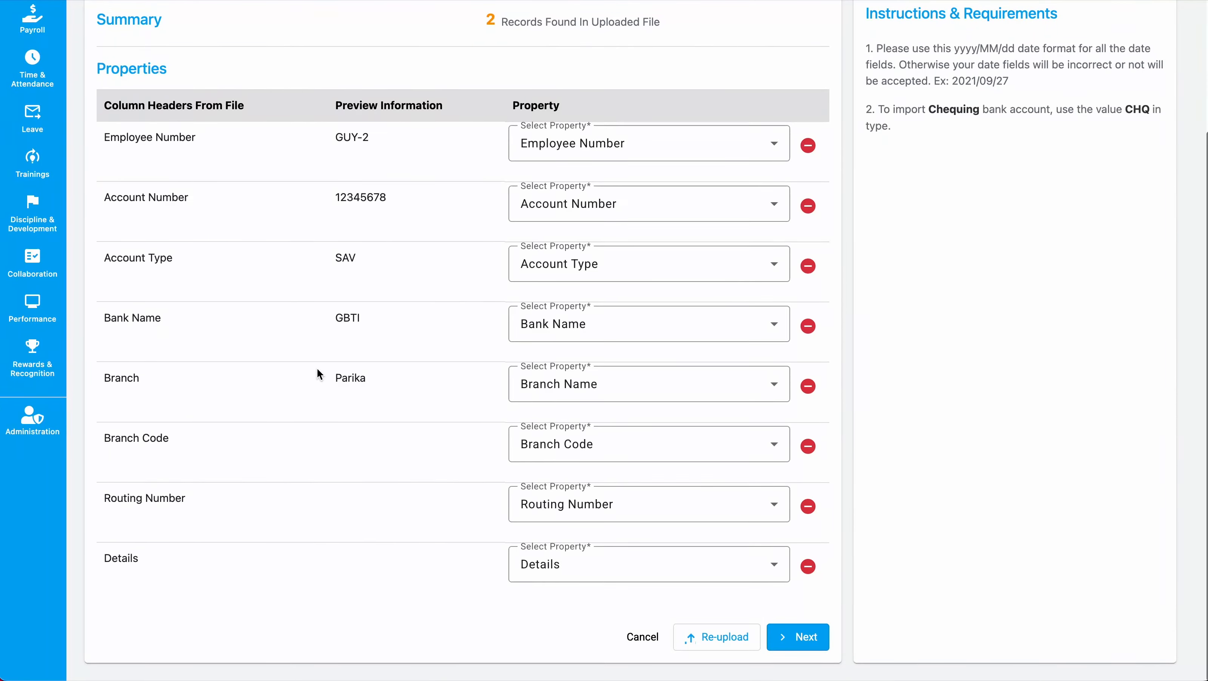
scroll(316, 366, up, 5)
drag(476, 184, 722, 187)
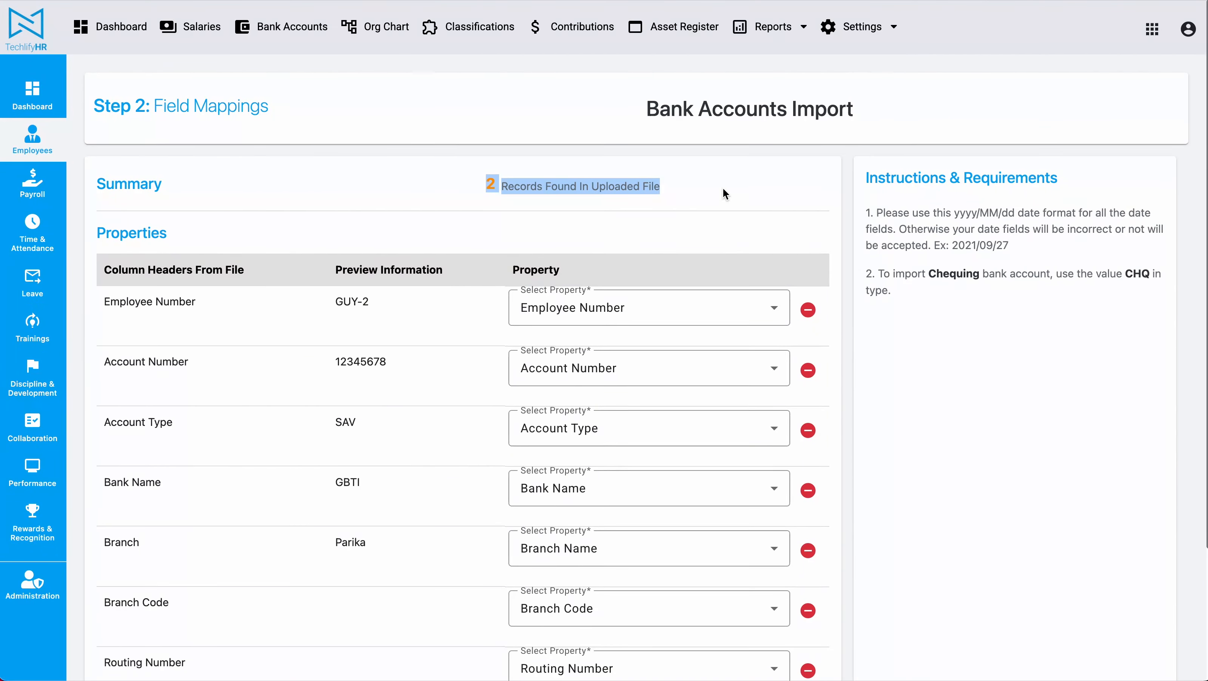
scroll(723, 186, down, 4)
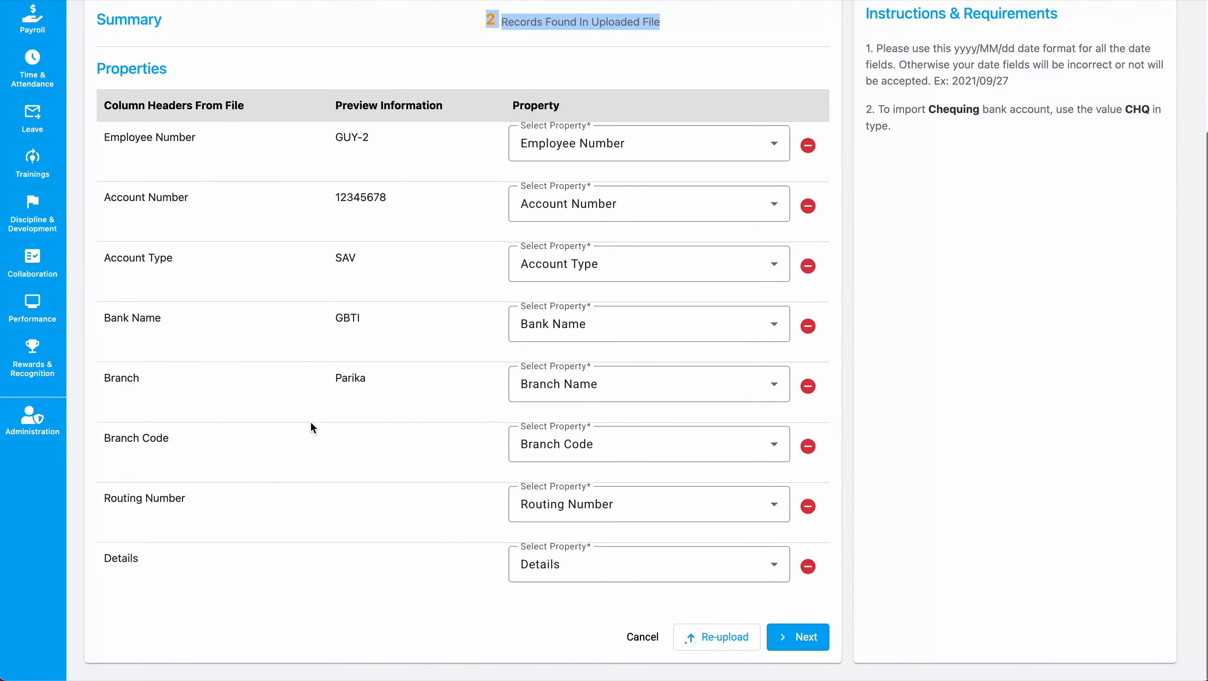
click(808, 445)
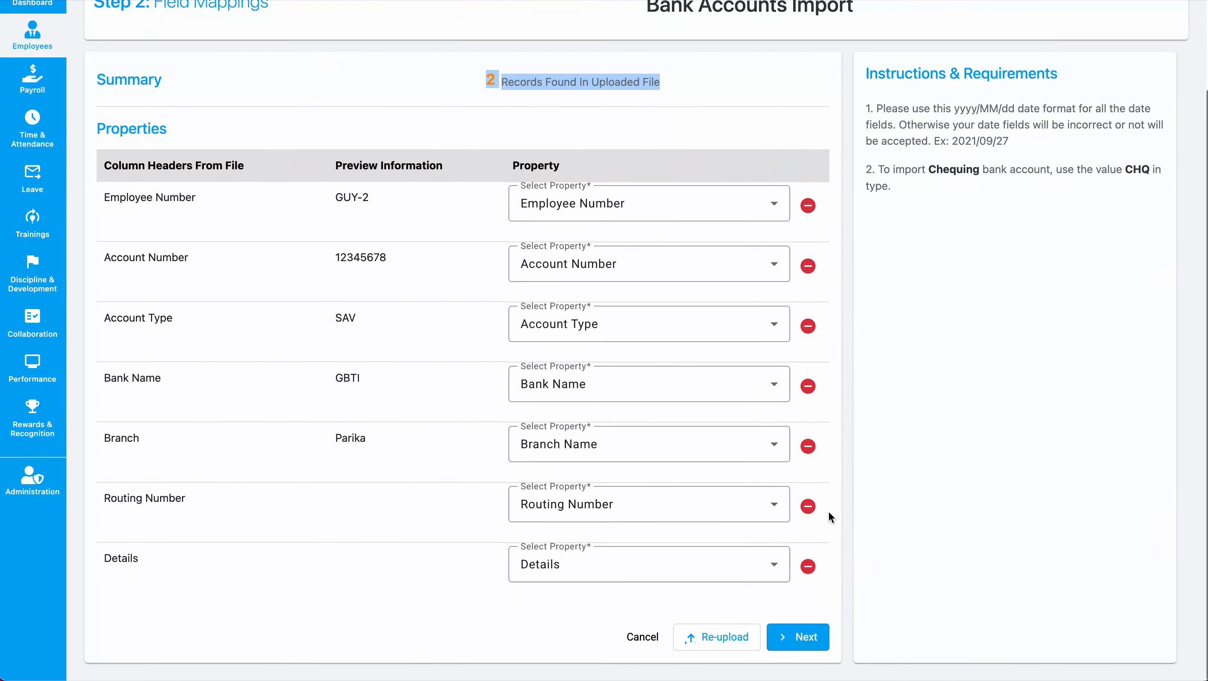
click(808, 506)
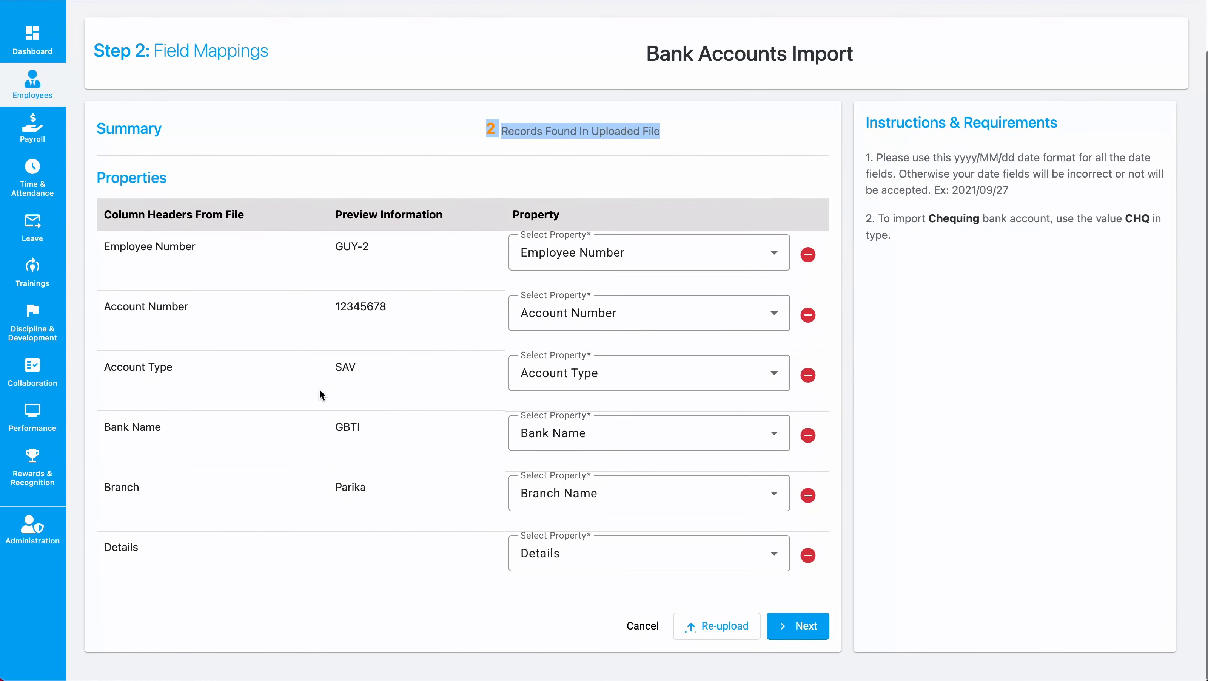
click(809, 628)
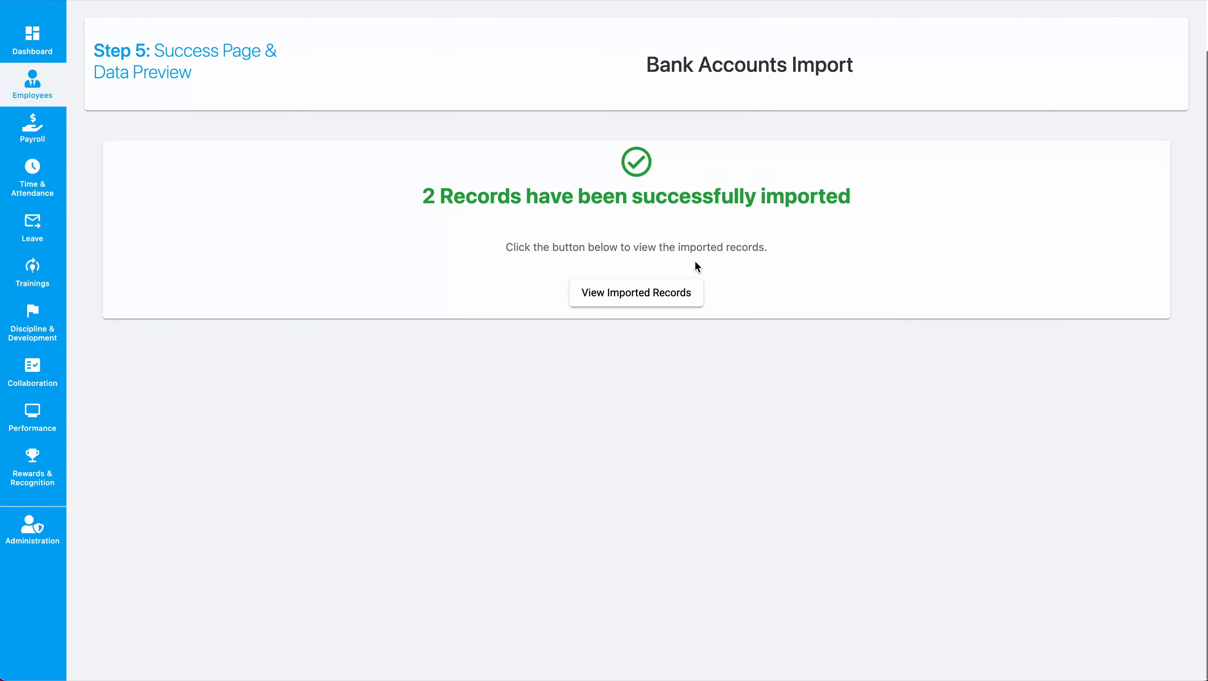
Step: View the imported records and show chequing accounts in the Employees Bank Accounts list
scroll(593, 243, up, 3)
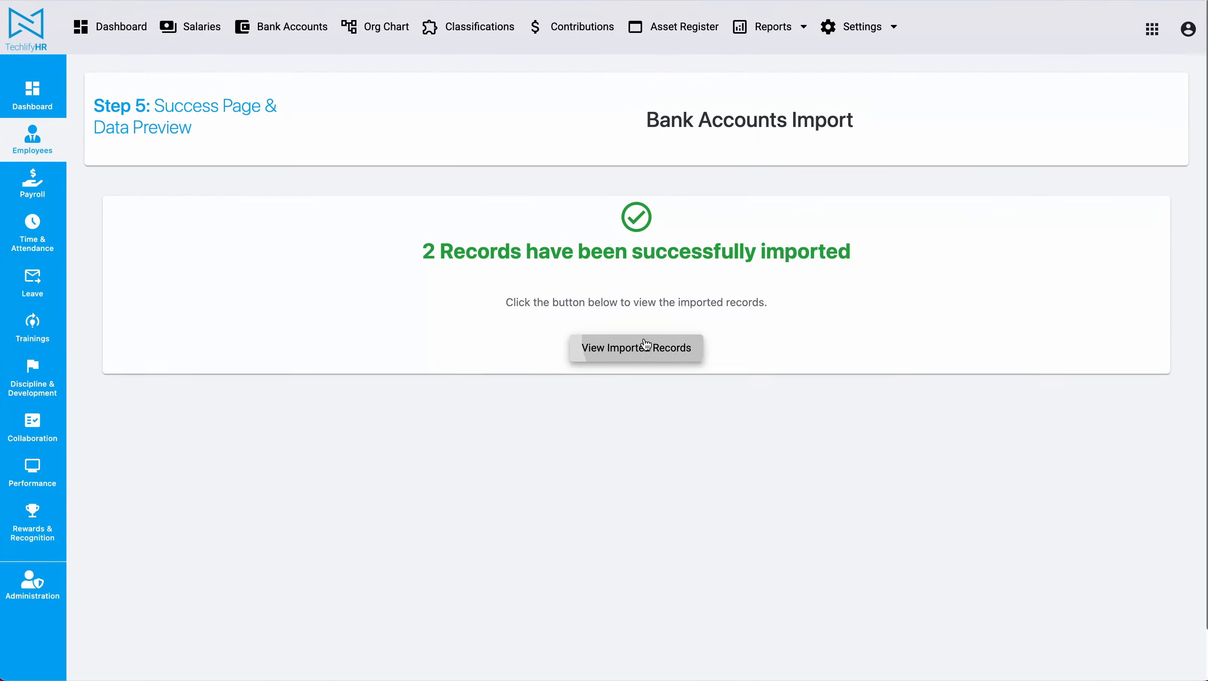
click(649, 347)
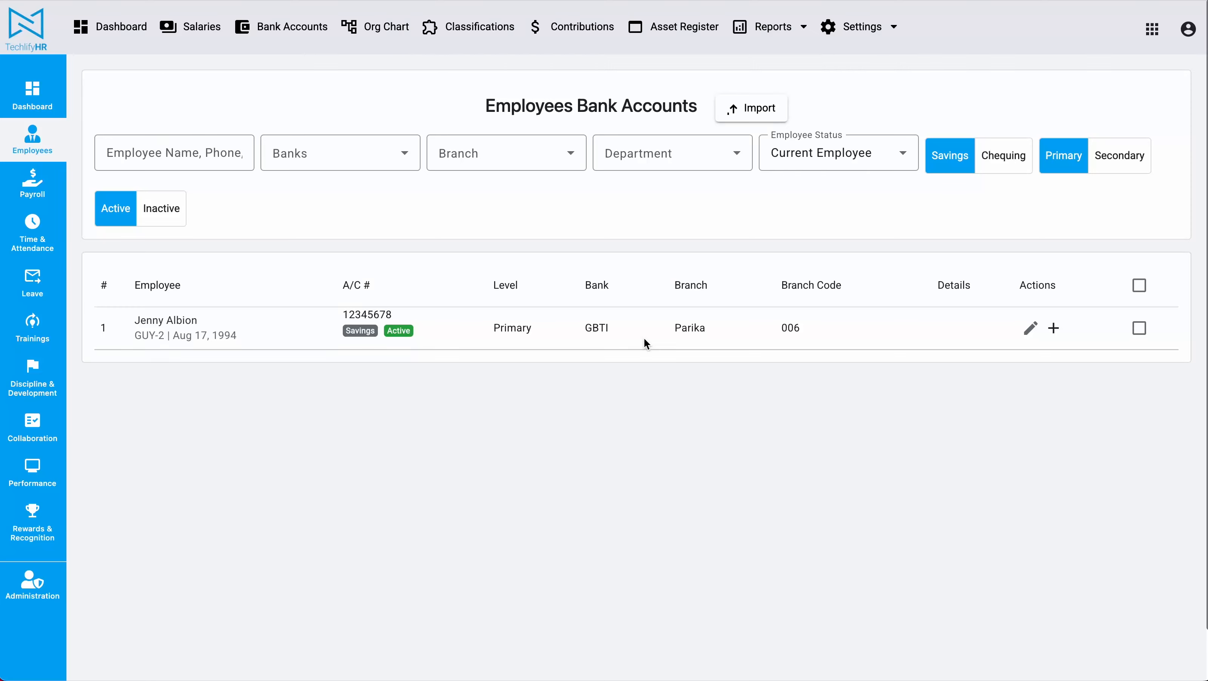
click(1011, 157)
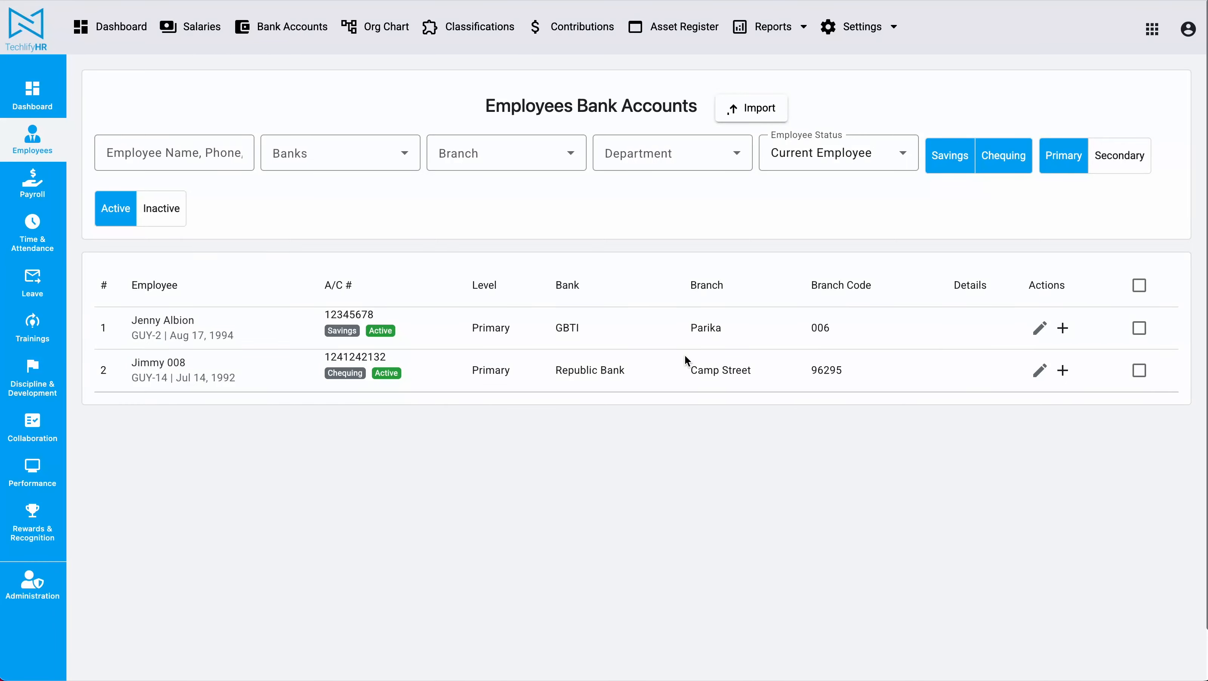
click(46, 136)
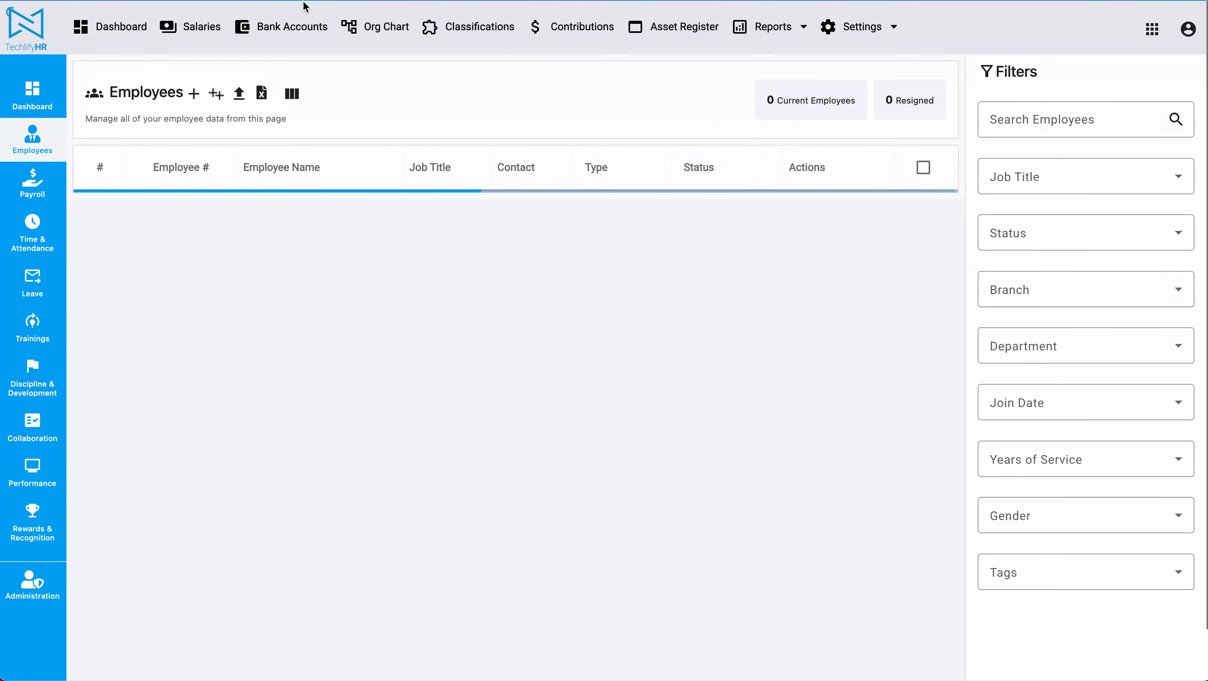
click(283, 33)
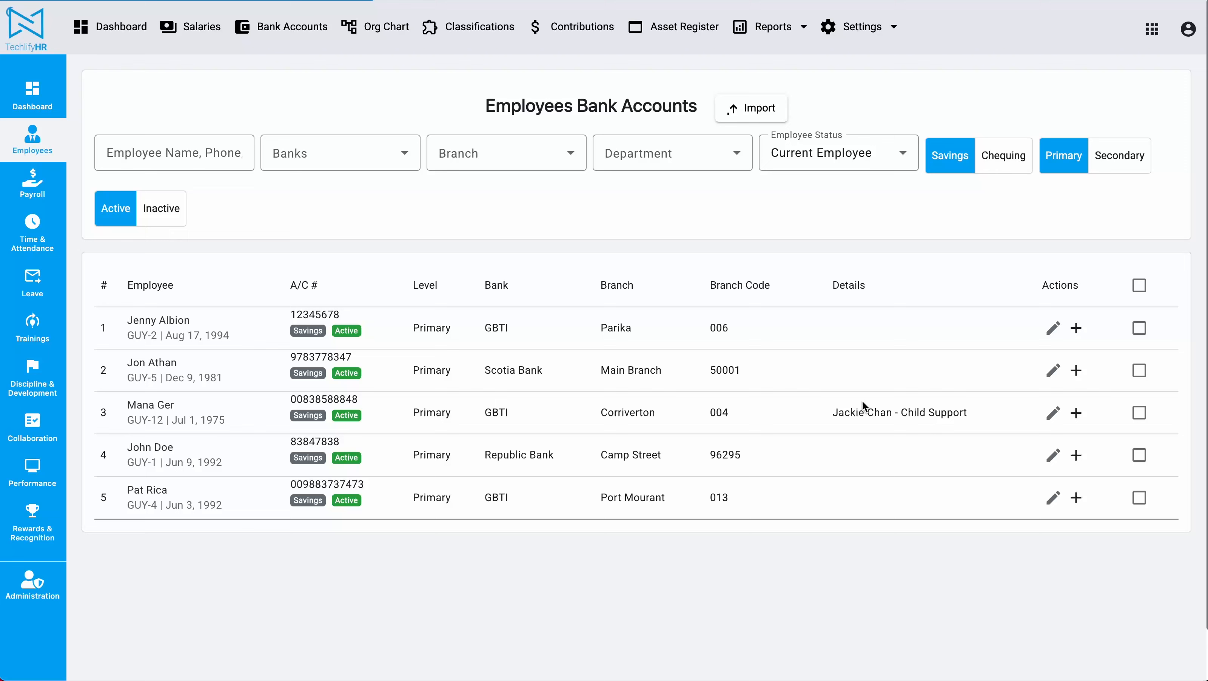
click(1010, 161)
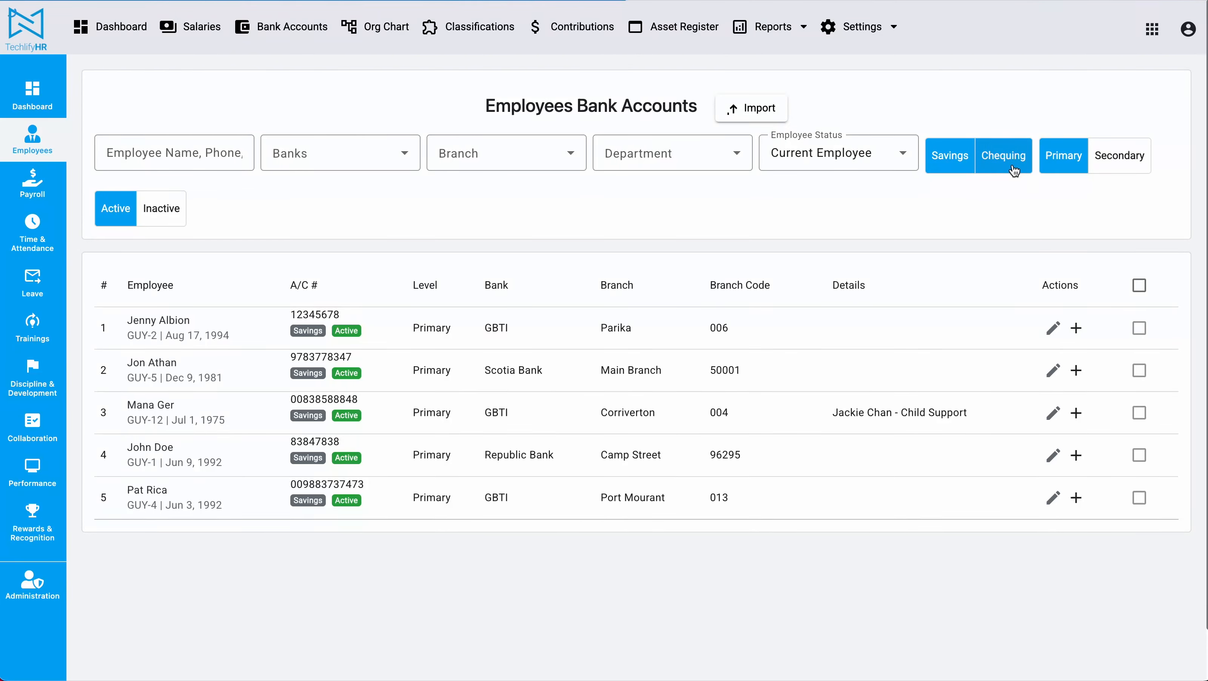